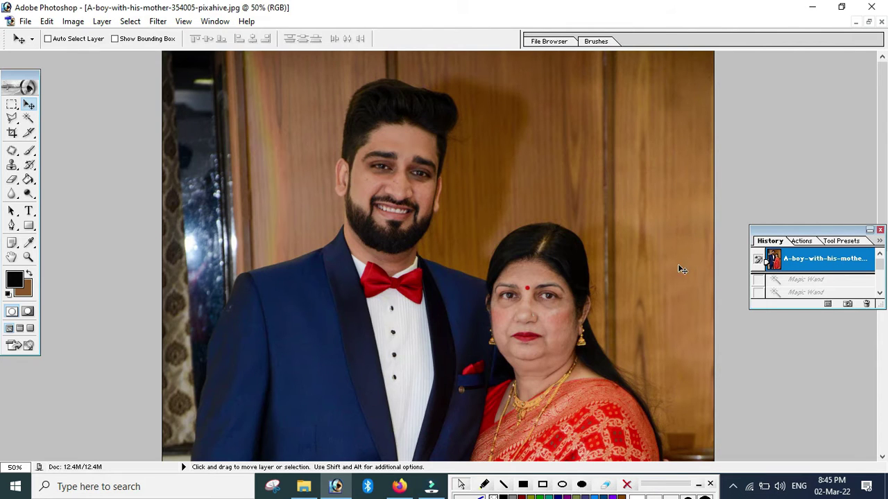
Step: Zoom out to 33.3% so the whole mother-and-son photo fits in the window
drag(882, 139, 882, 153)
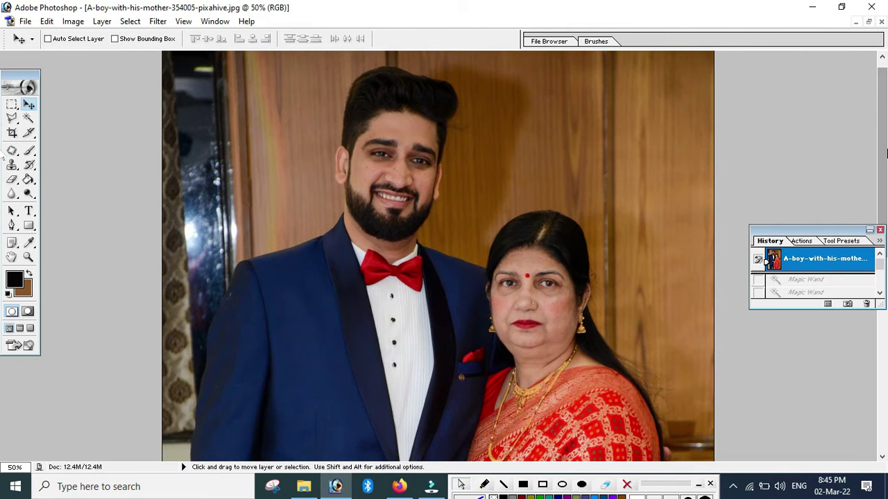
key(ctrl+minus)
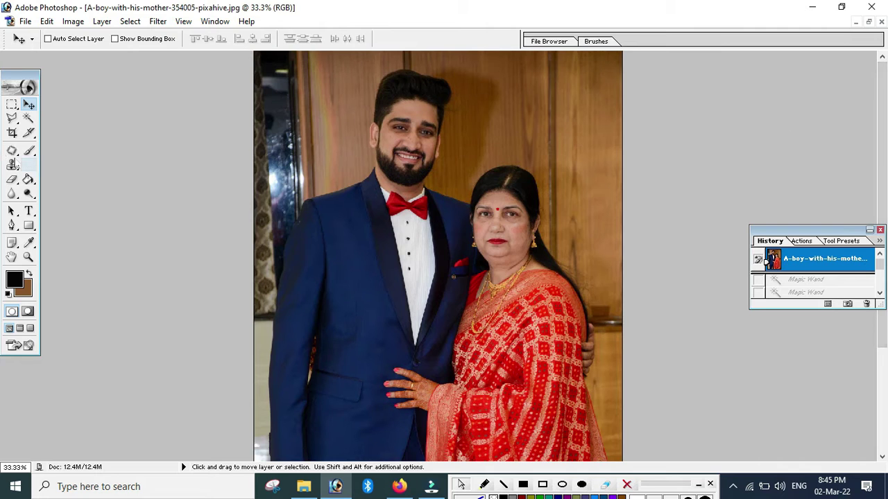
click(12, 132)
Step: Crop to a straightened, lowered-top frame on both people's upper bodies, then view at 66.7%
drag(326, 62, 579, 340)
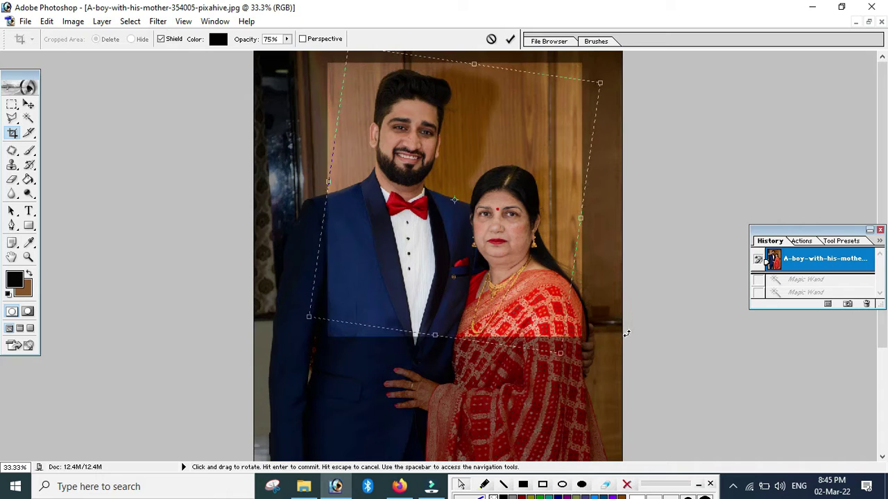
drag(636, 316, 616, 343)
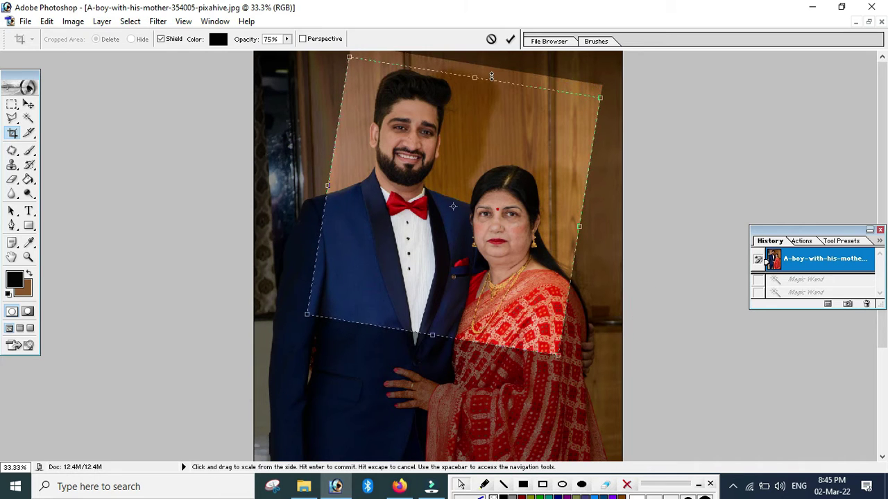
drag(499, 68, 497, 75)
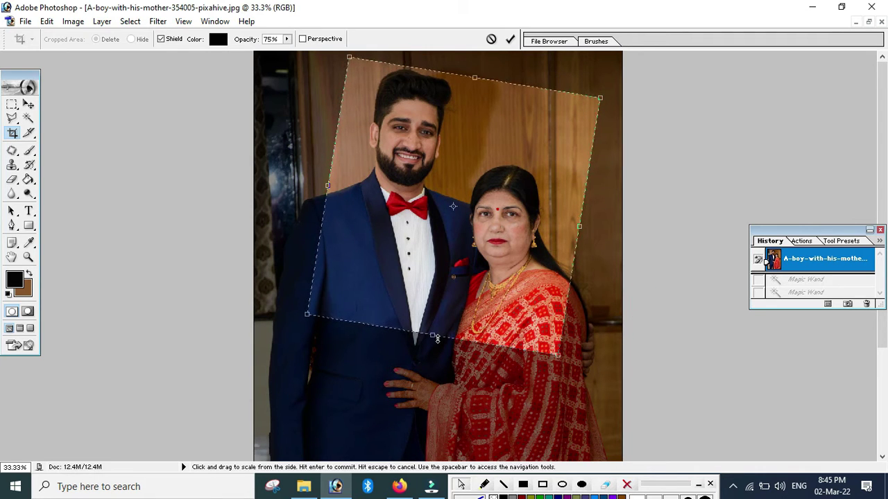
key(Return)
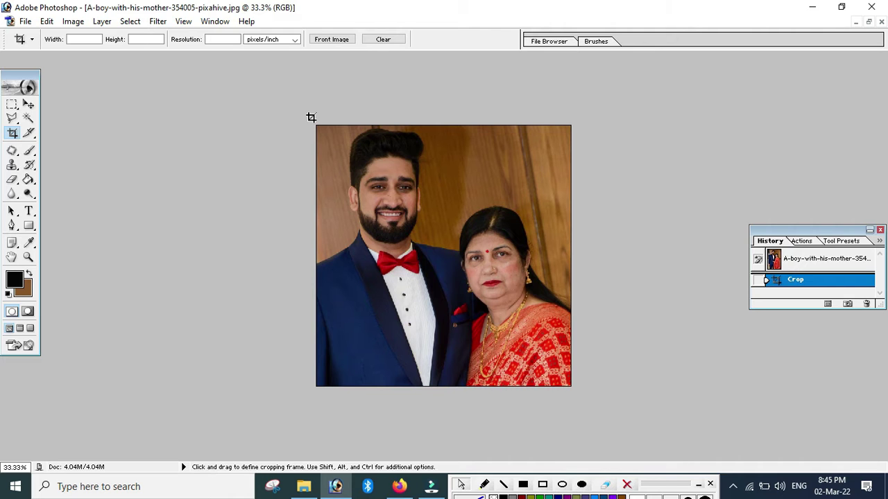
key(ctrl+plus)
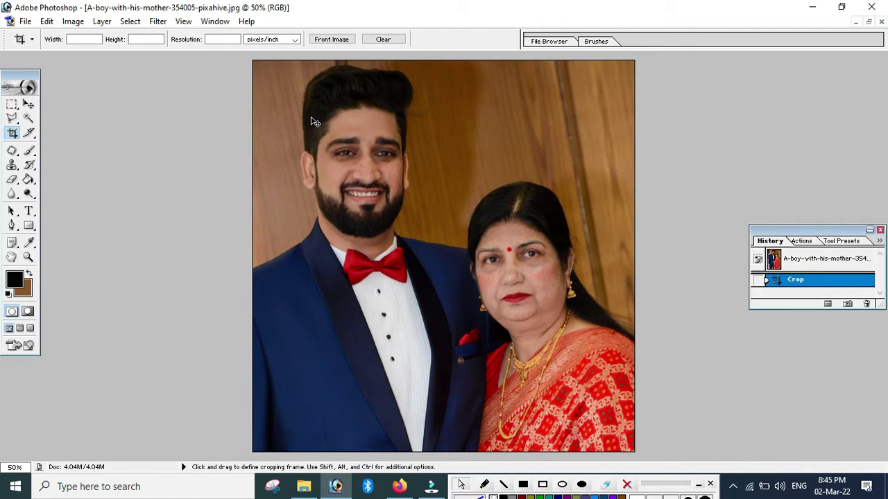
key(ctrl+plus)
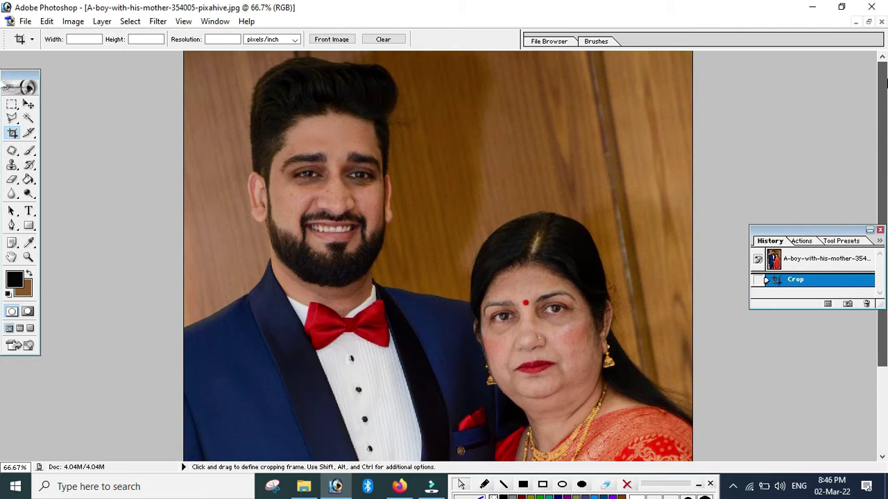
key(ctrl+minus)
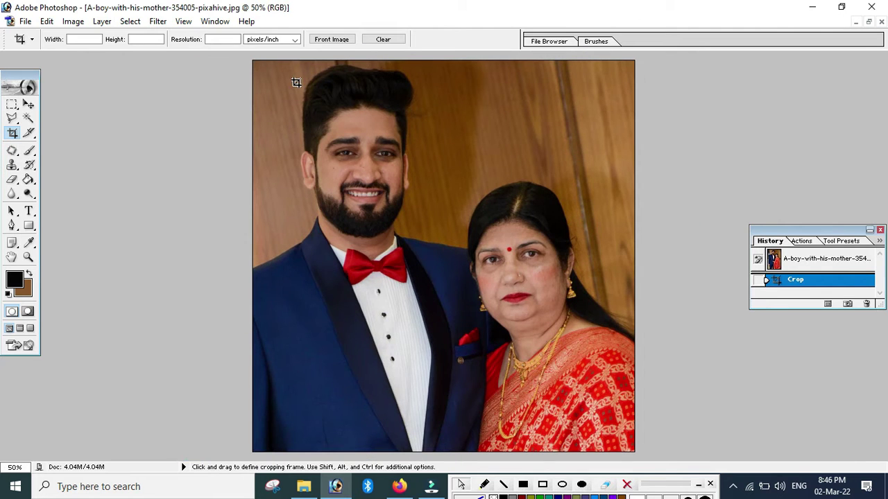
key(ctrl+plus)
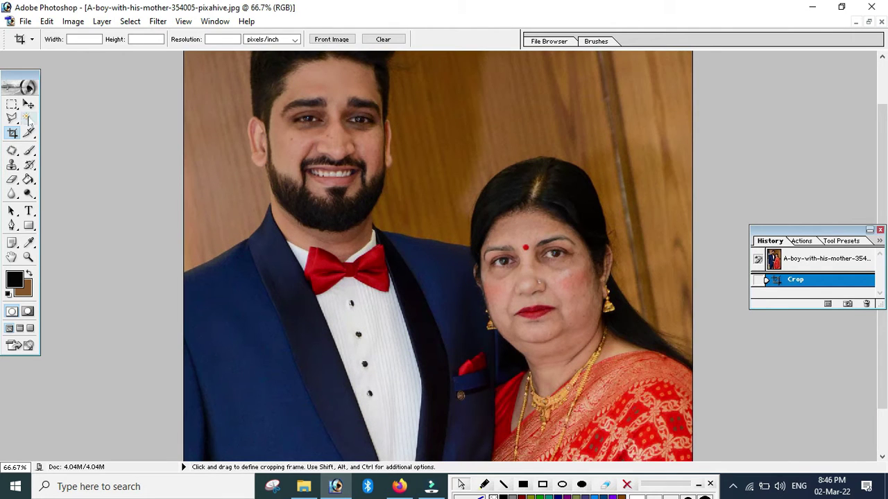
click(28, 118)
Step: Pick the Magic Wand and select the wooden background beside the woman's head
click(575, 483)
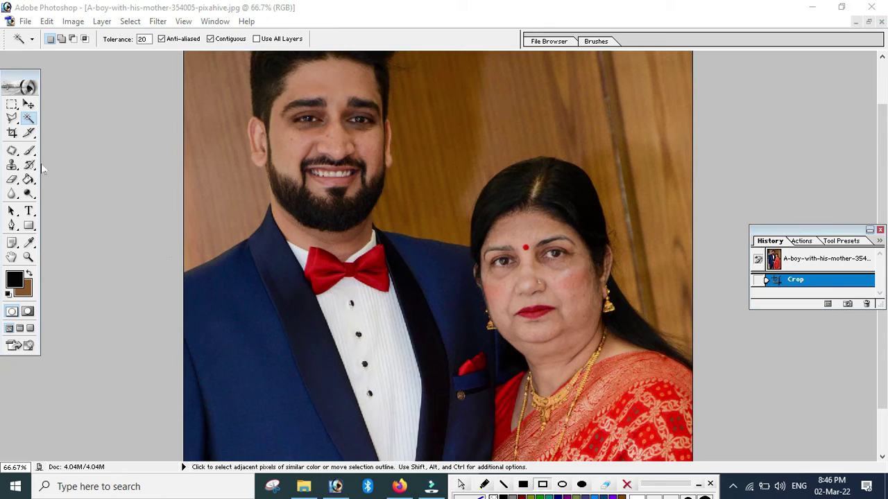
drag(16, 104, 39, 134)
click(626, 484)
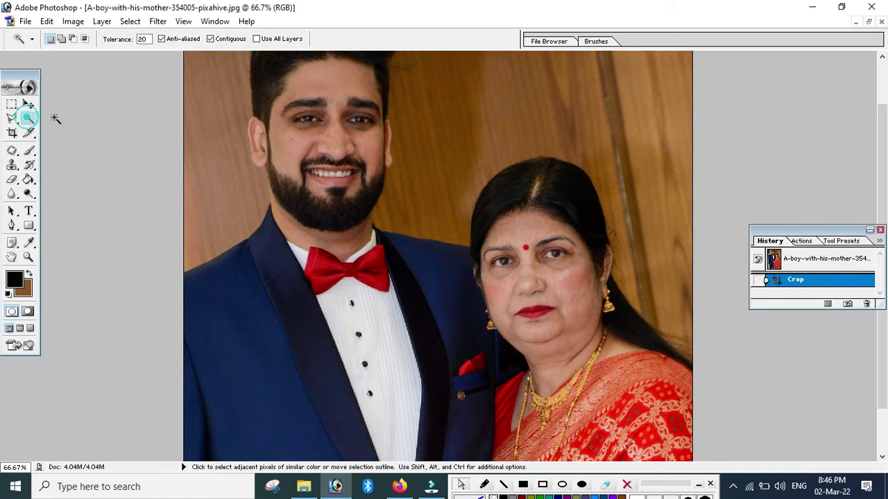
scroll(495, 122, up, 3)
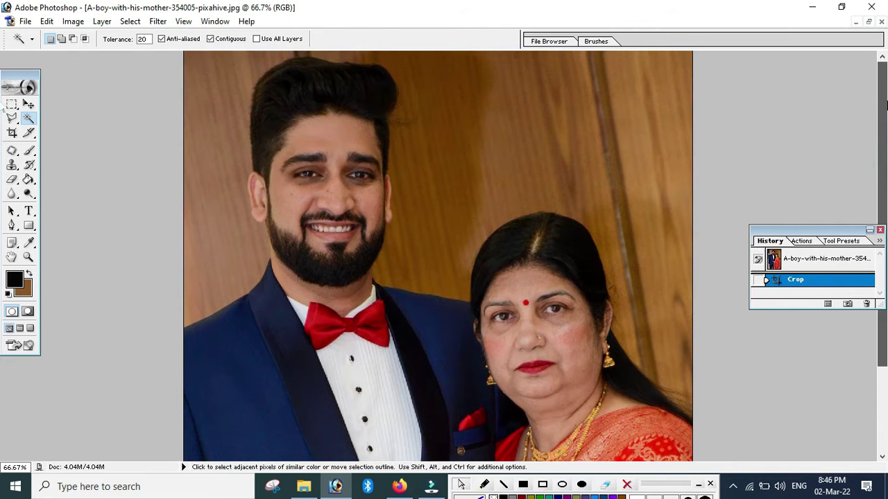
click(494, 128)
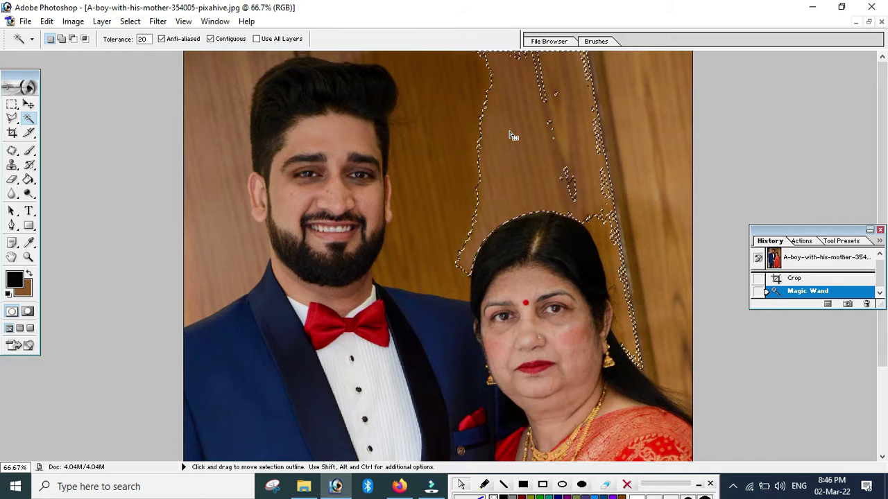
Step: Add the wood by her hair, at upper right, and between the two people, then hide edges
key(shift)
click(597, 226)
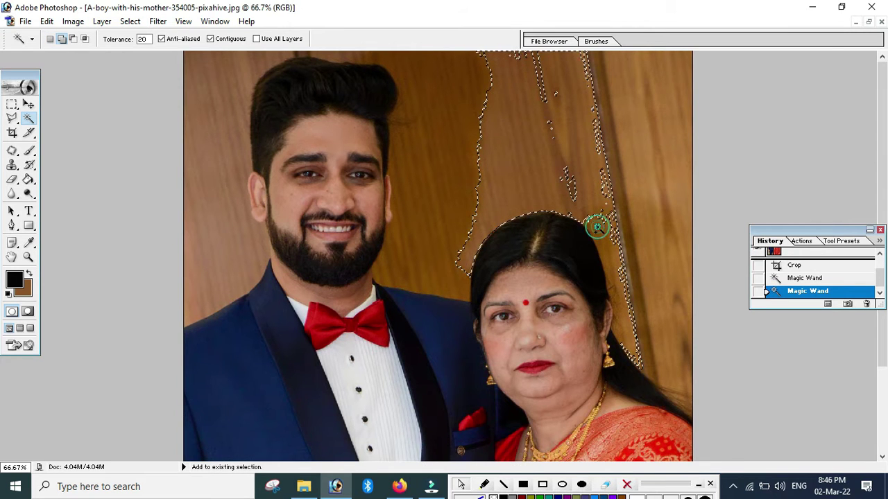
click(630, 262)
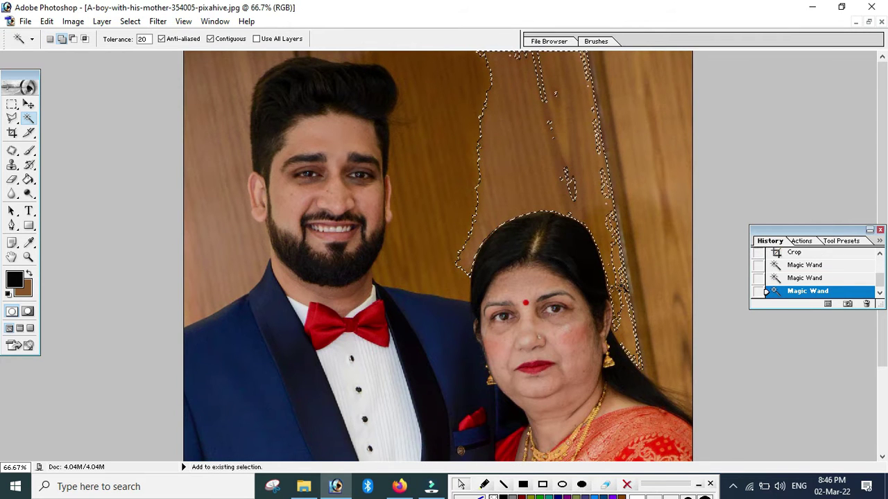
click(644, 204)
click(627, 125)
click(606, 113)
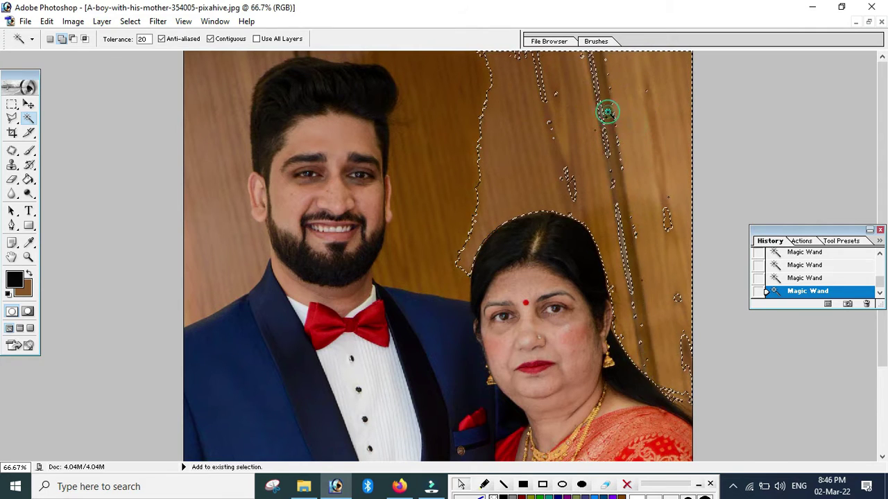
click(606, 120)
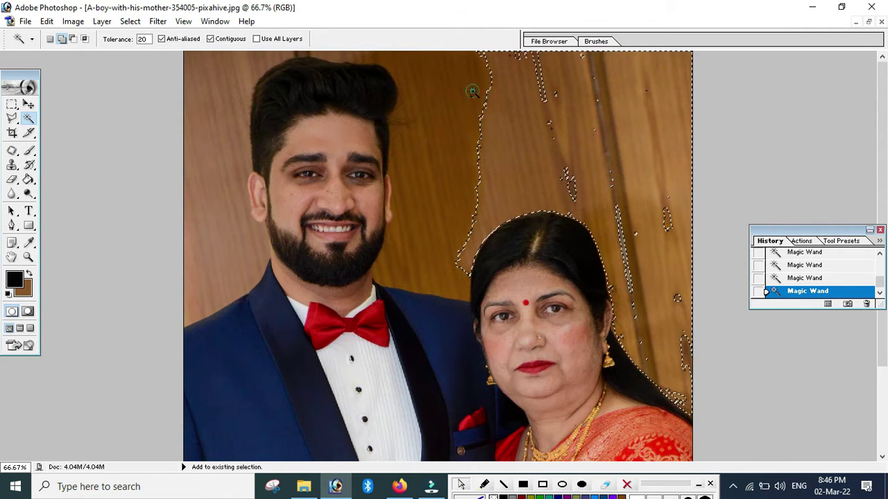
click(433, 184)
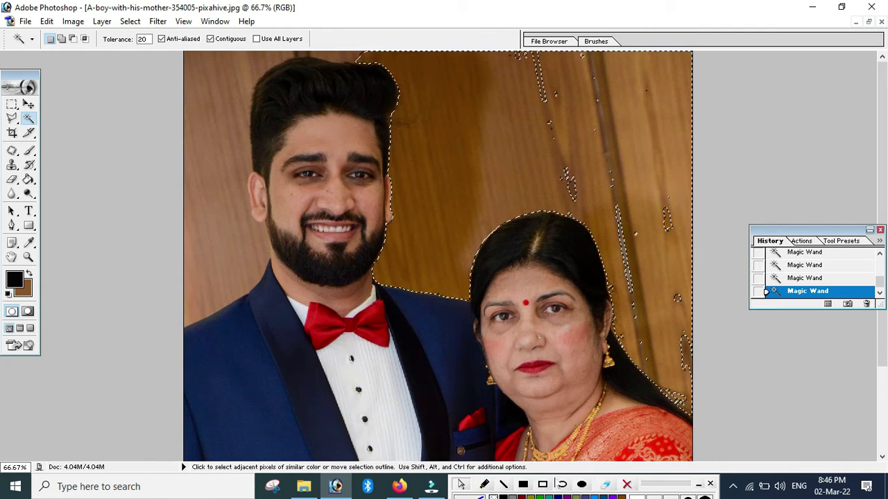
key(ctrl+h)
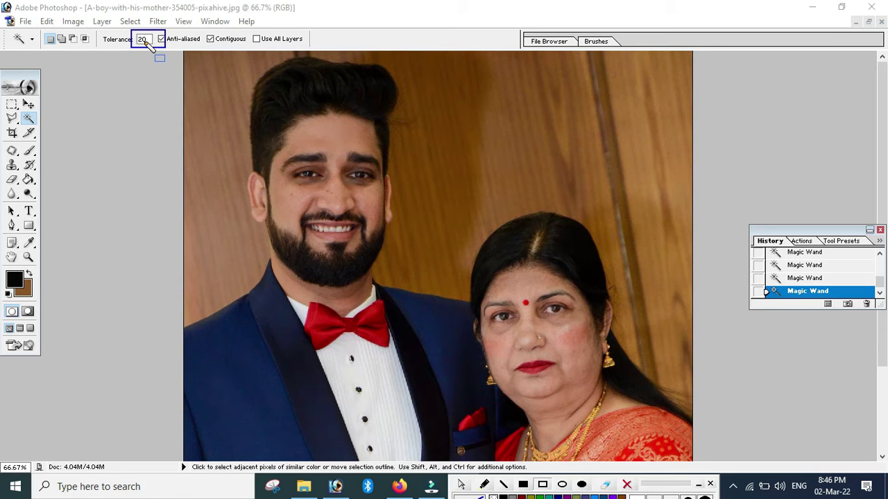
Step: Restore the background selection and add the wood left of and around the man
click(627, 484)
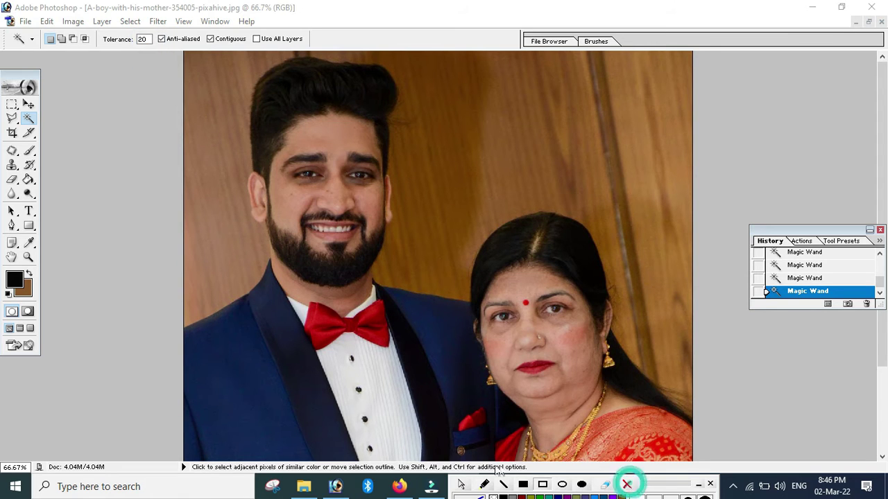
click(474, 105)
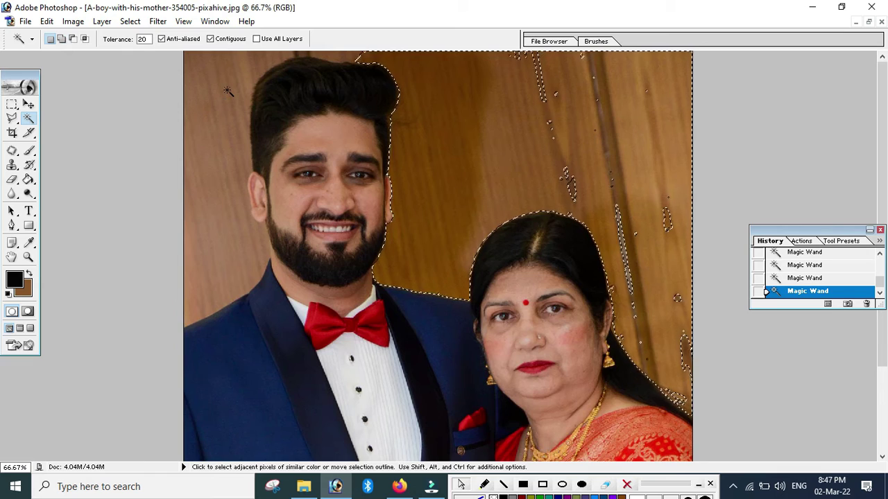
shift+click(215, 149)
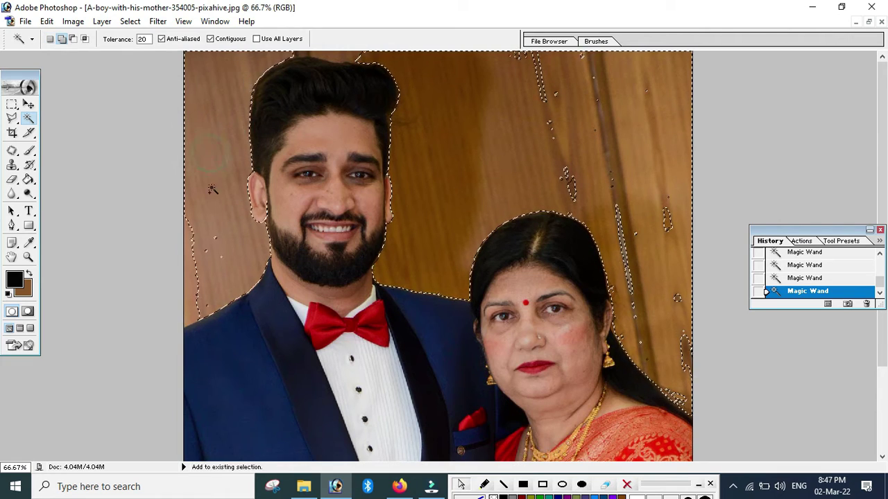
shift+click(197, 287)
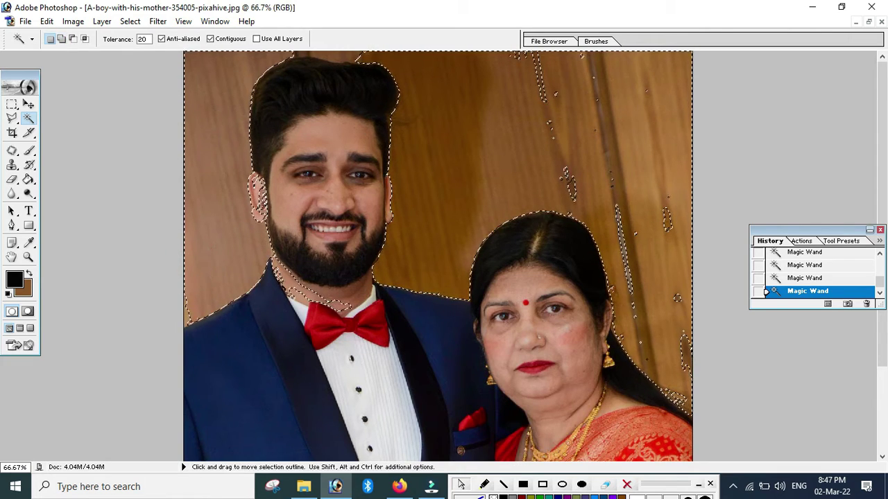
shift+click(330, 299)
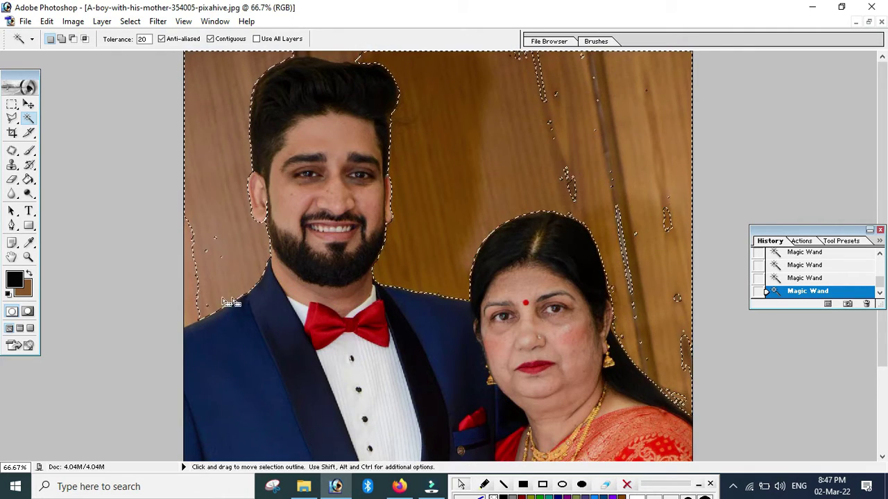
shift+click(192, 255)
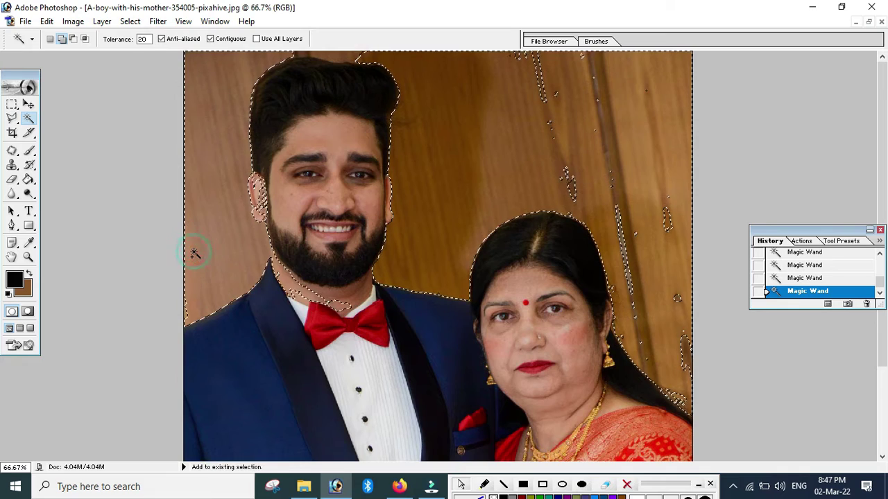
Step: Set Magic Wand tolerance to 10 and add the left edge, above the hair, and right patches
shift+click(282, 280)
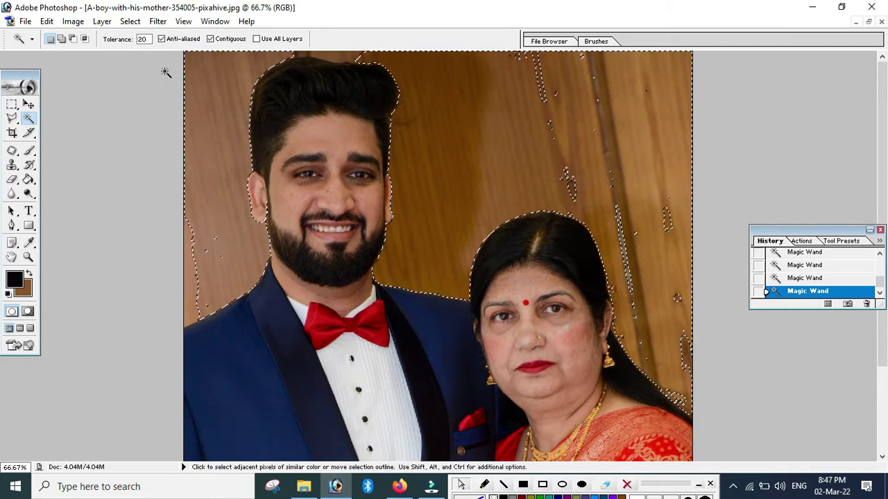
click(142, 39)
text(10)
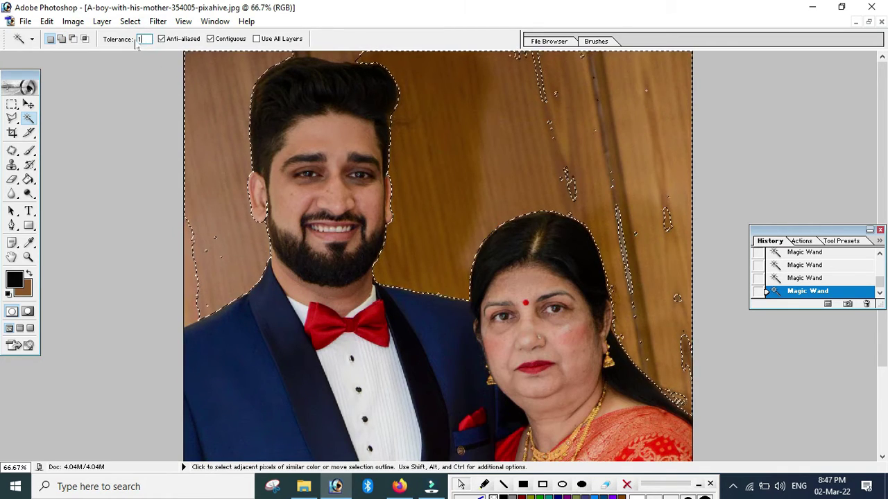
shift+click(190, 236)
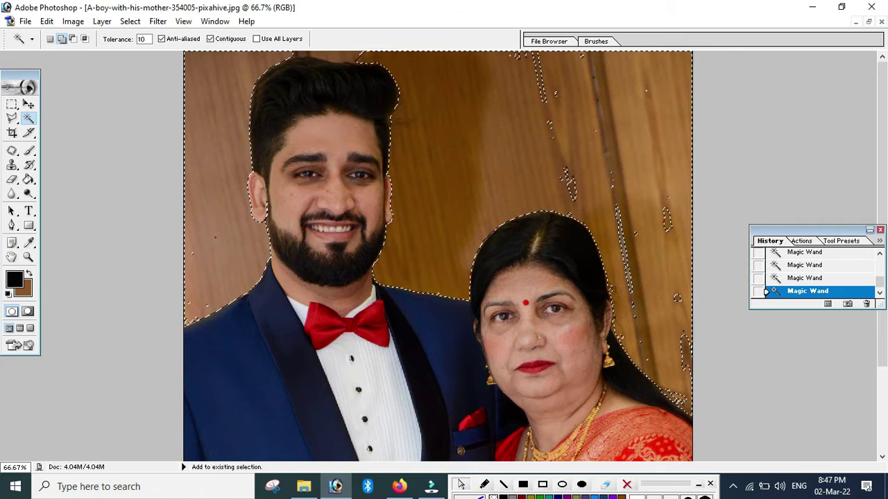
shift+click(348, 54)
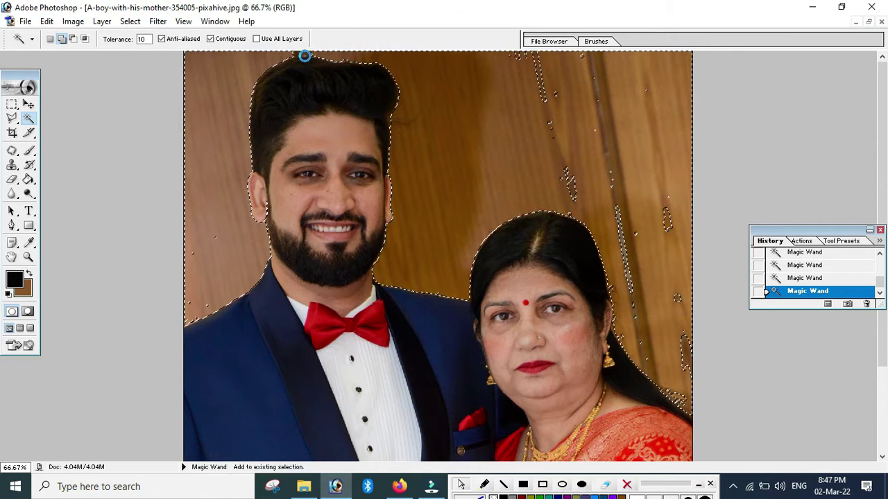
click(549, 117)
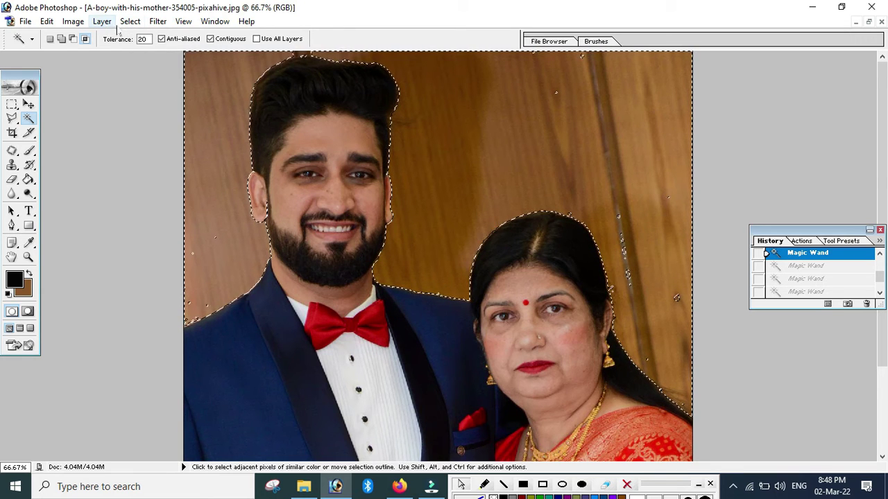
Step: Feather the background selection 12 px, clear it to flat brown, and deselect
click(131, 21)
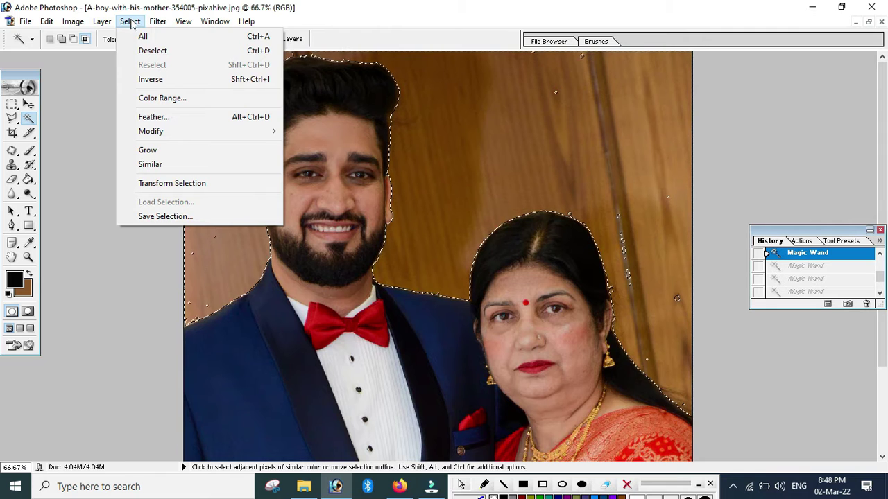
click(154, 117)
text(12)
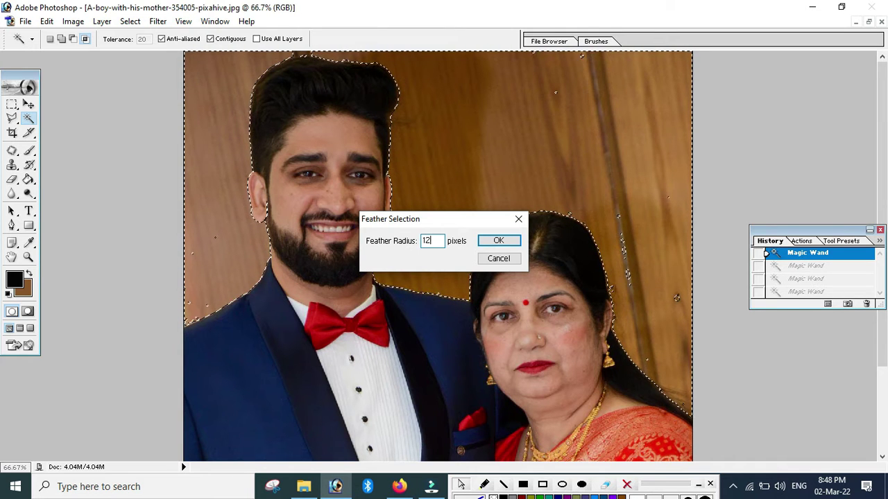
click(501, 241)
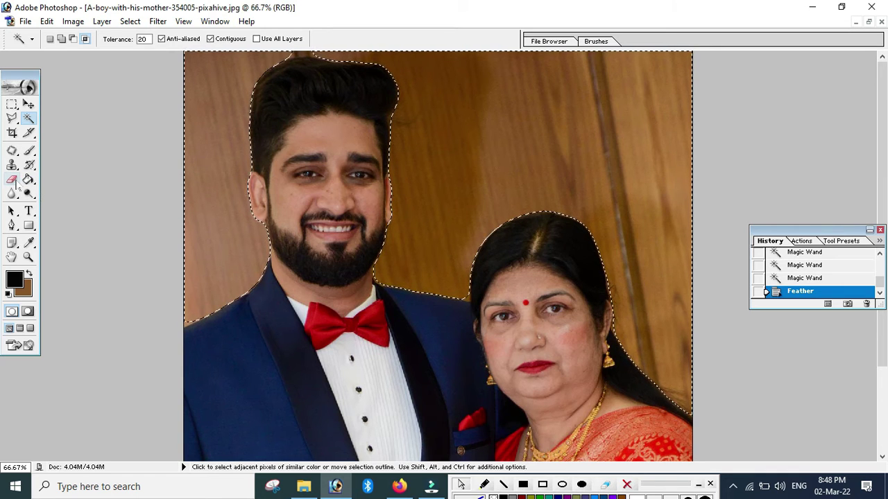
key(Delete)
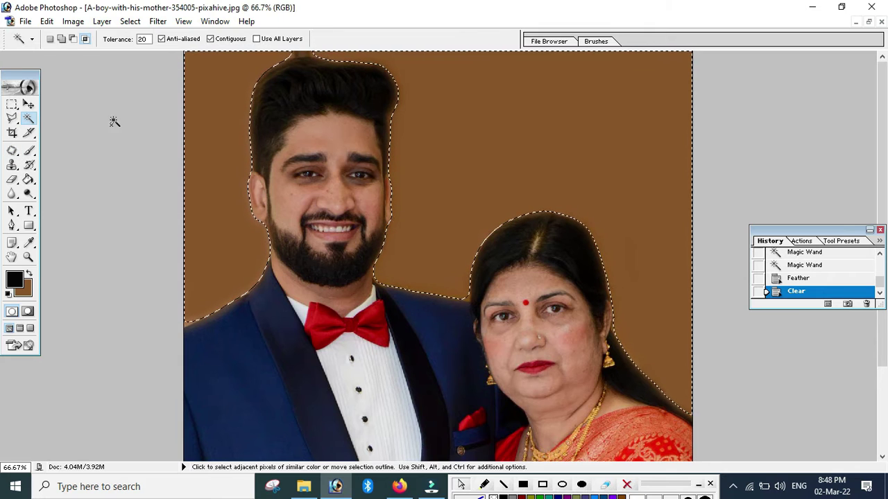
key(ctrl+d)
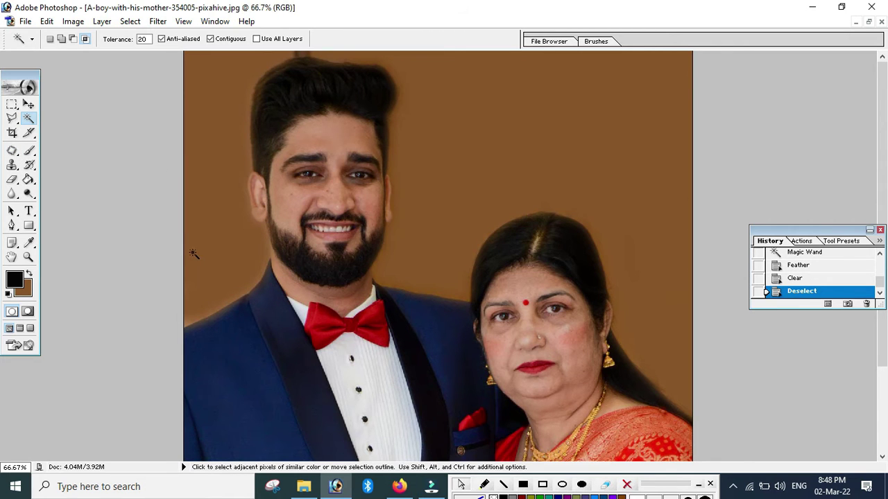
Step: Zoom in and out to inspect how the softened edges blend around both people
mouse_move(883, 149)
mouse_down()
mouse_move(882, 194)
mouse_move(880, 127)
mouse_up()
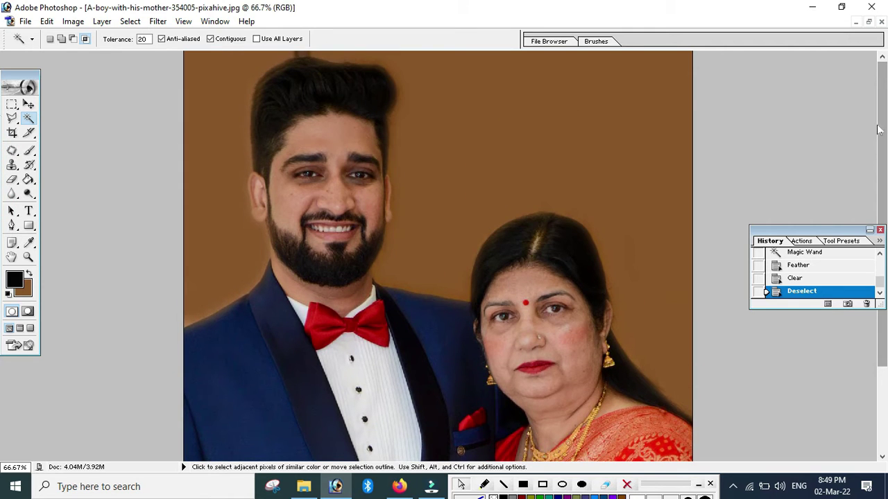
key(ctrl+plus)
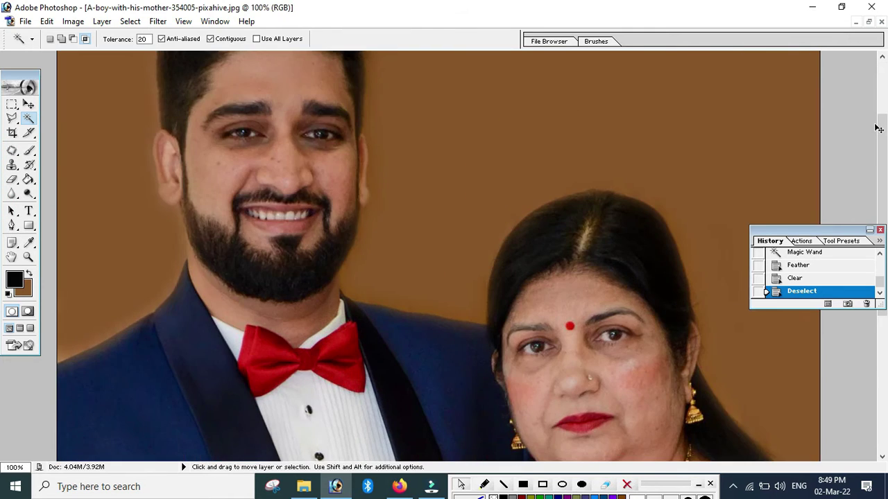
key(ctrl+minus)
key(ctrl+minus)
key(ctrl+plus)
key(ctrl+plus)
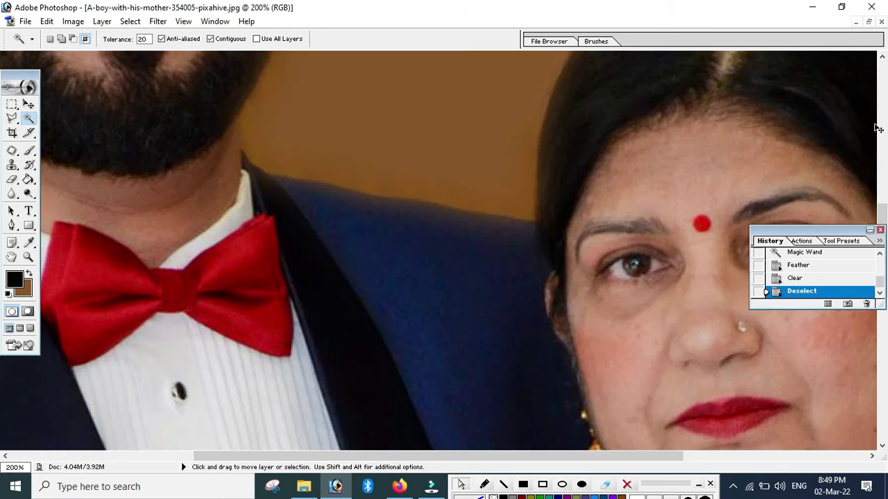
key(ctrl+minus)
key(ctrl+minus)
key(ctrl+minus)
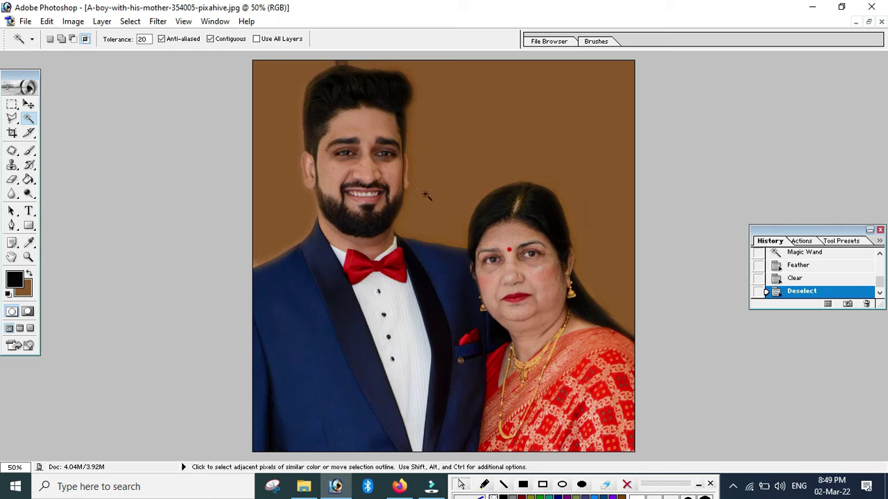
Step: Apply Brightness/Contrast with contrast +10 and brightness left at 0
click(72, 21)
mouse_move(102, 55)
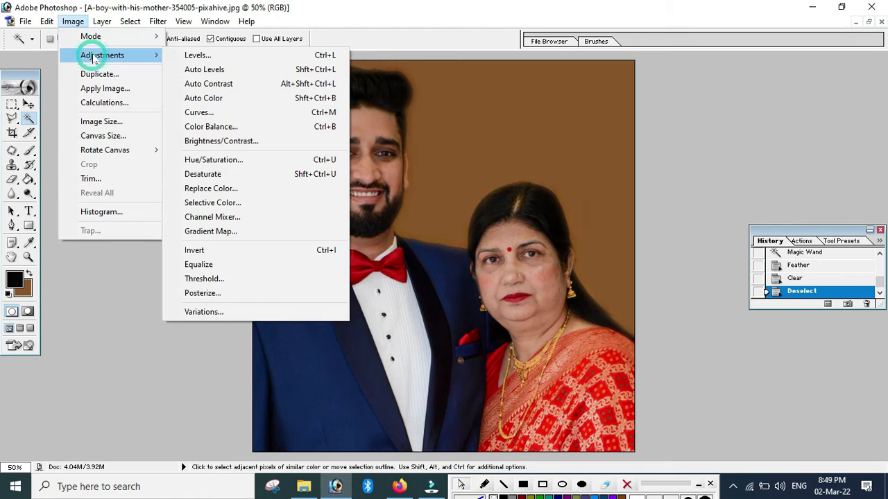
click(221, 141)
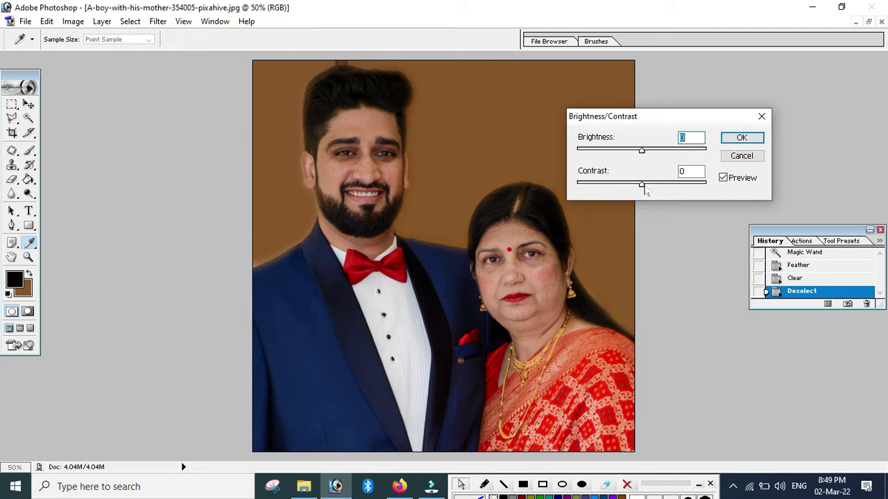
drag(642, 185, 646, 184)
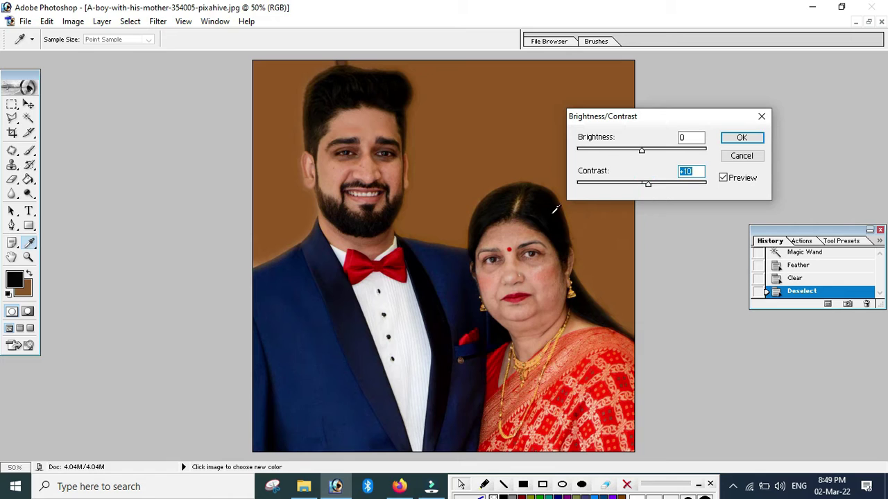
click(741, 138)
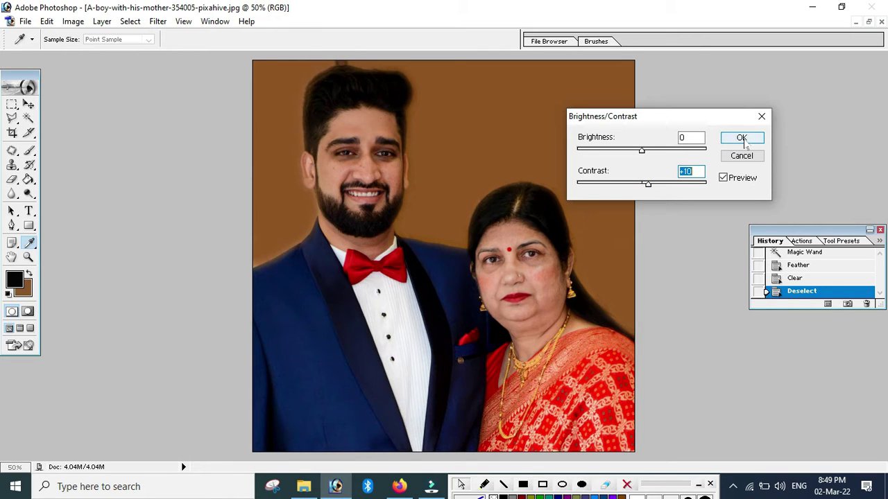
click(741, 138)
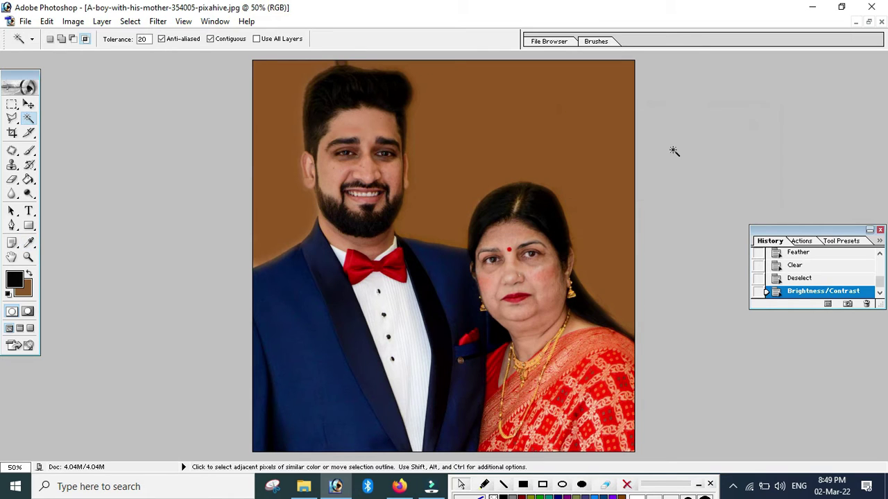
Step: Apply Auto Levels and then Auto Contrast to the portrait
click(73, 21)
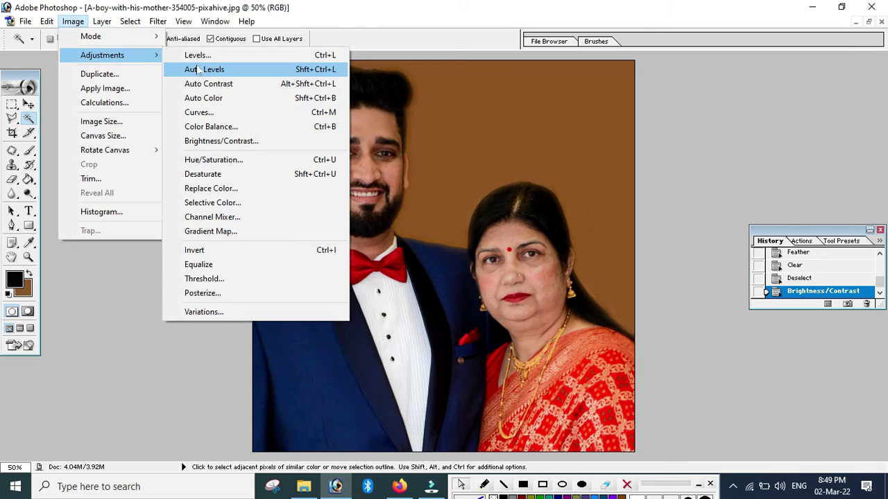
click(189, 69)
click(73, 21)
mouse_move(102, 55)
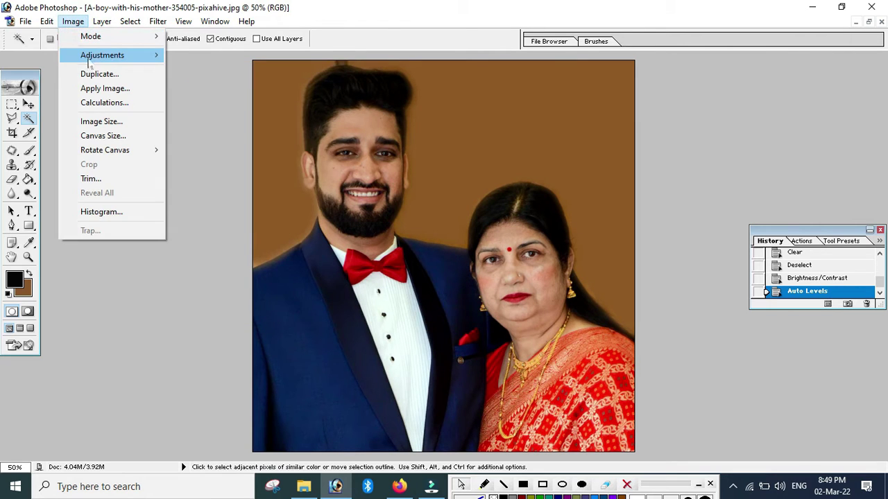
click(215, 86)
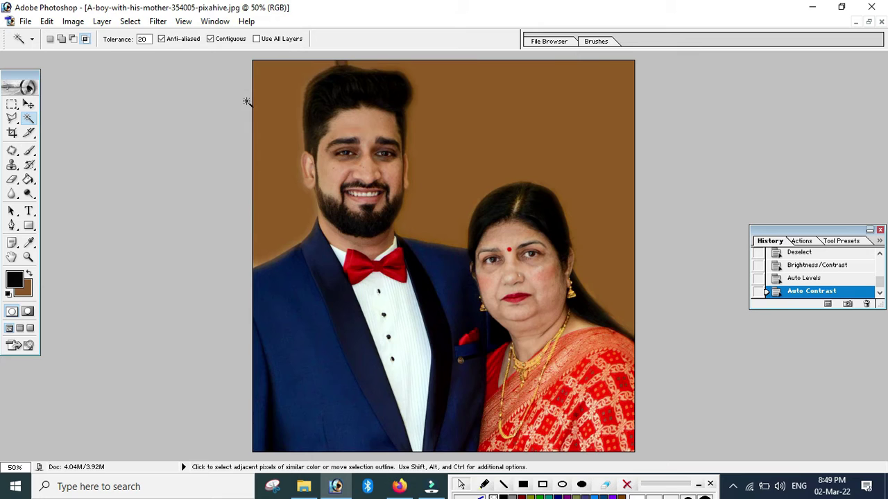
click(73, 20)
mouse_move(102, 55)
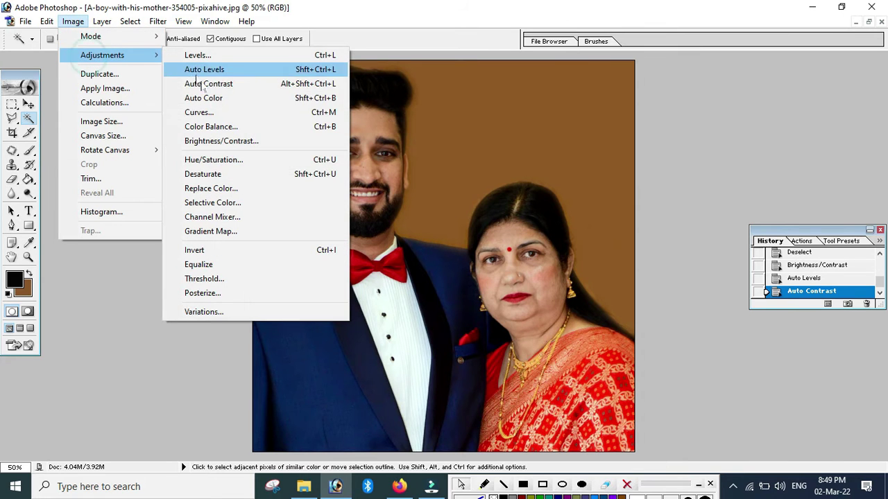
Step: Apply Selective Color with Reds at -11/-8/-11/-29 and Blacks' black at +10
click(225, 202)
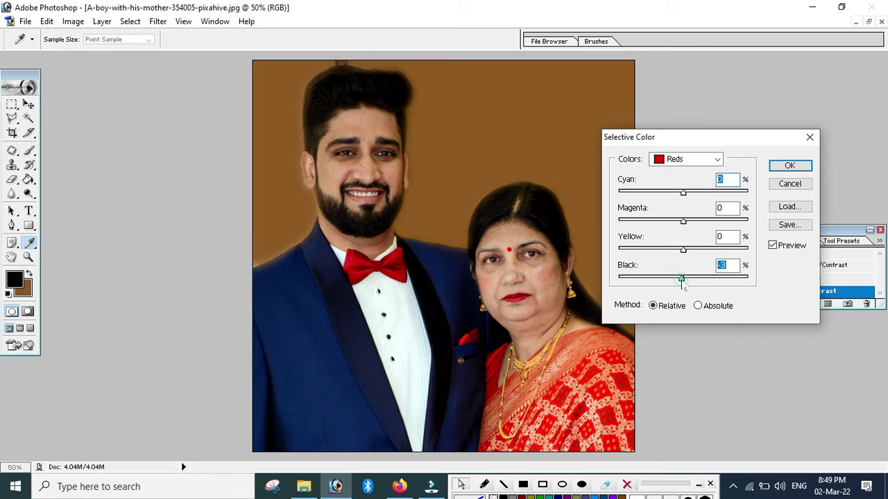
mouse_move(683, 280)
mouse_down()
mouse_move(649, 280)
mouse_move(663, 289)
mouse_up()
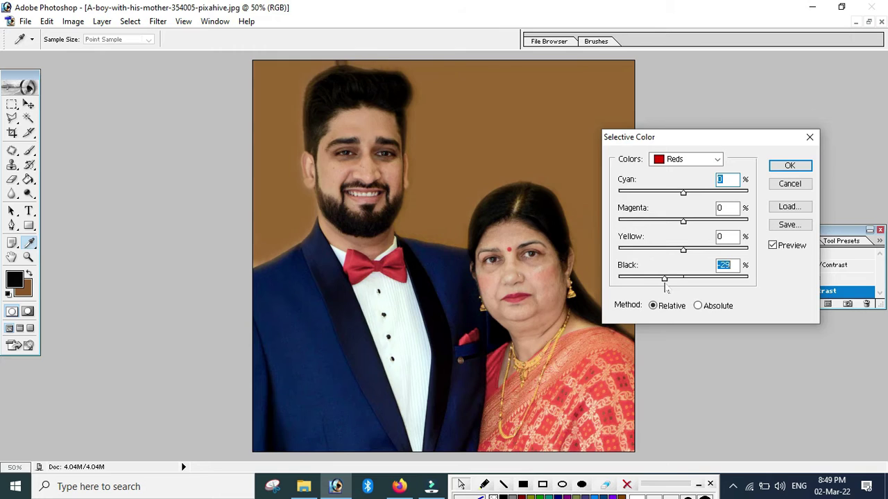
key(Escape)
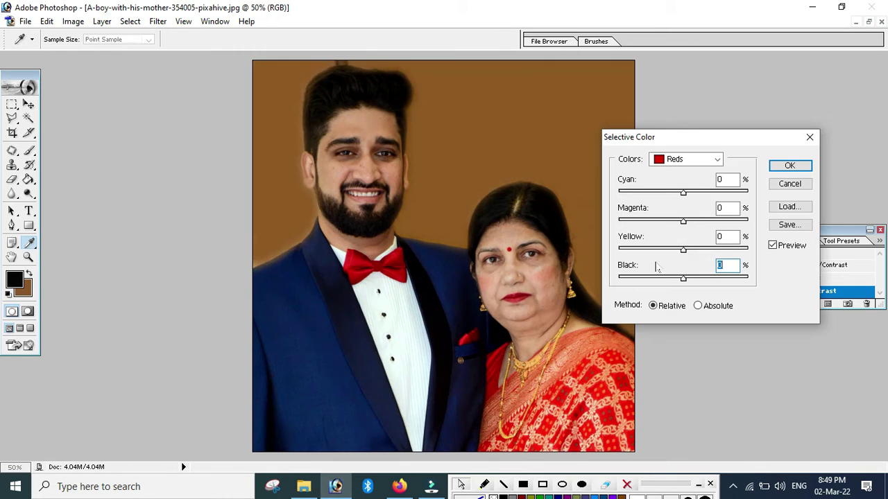
click(663, 280)
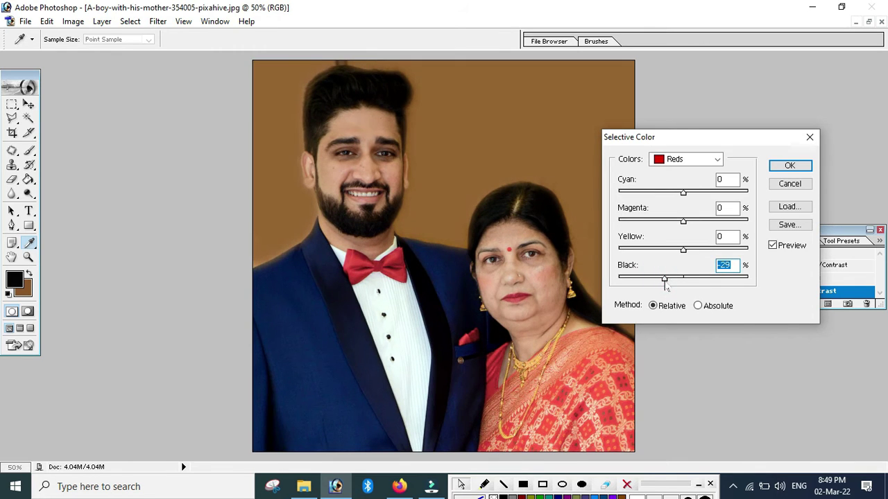
click(677, 247)
drag(683, 221, 676, 193)
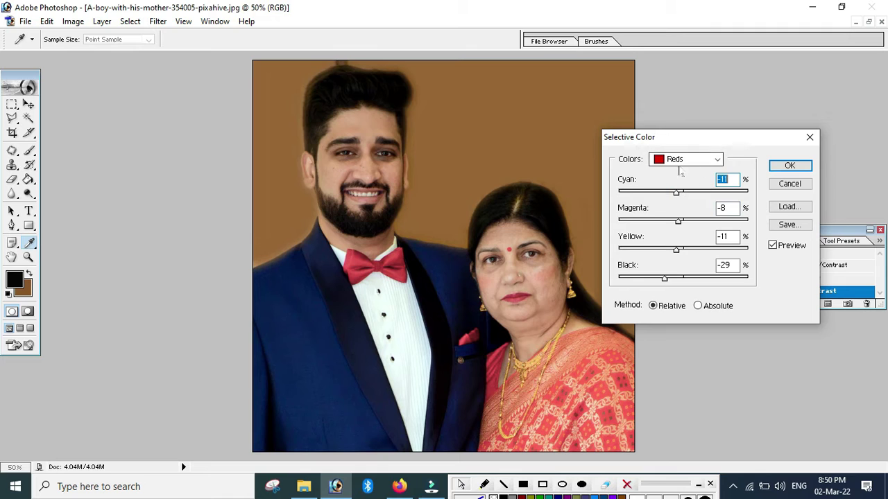
click(683, 162)
click(671, 255)
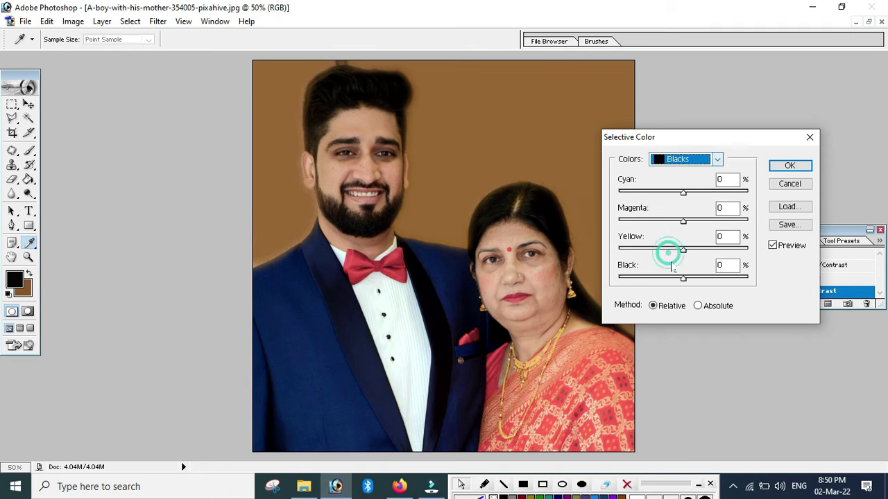
drag(684, 279, 690, 279)
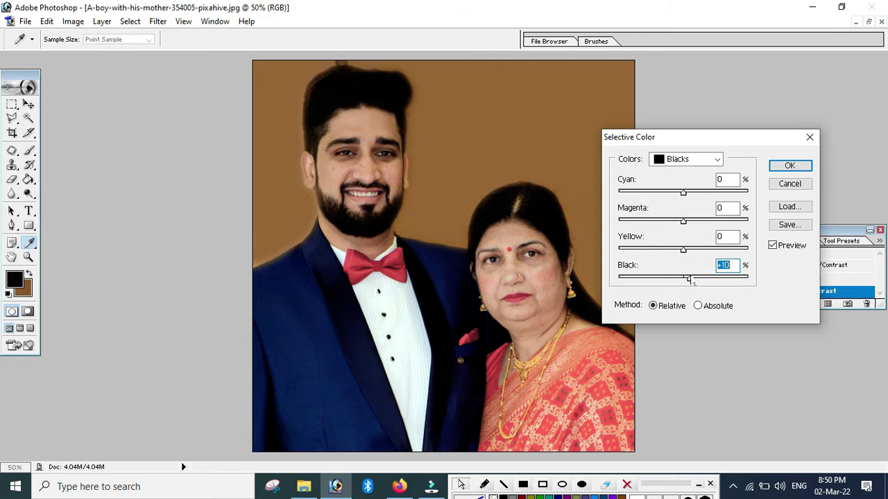
click(790, 167)
click(791, 167)
Step: Draw a Rectangular Marquee selection around the entire portrait, edge to edge
key(w)
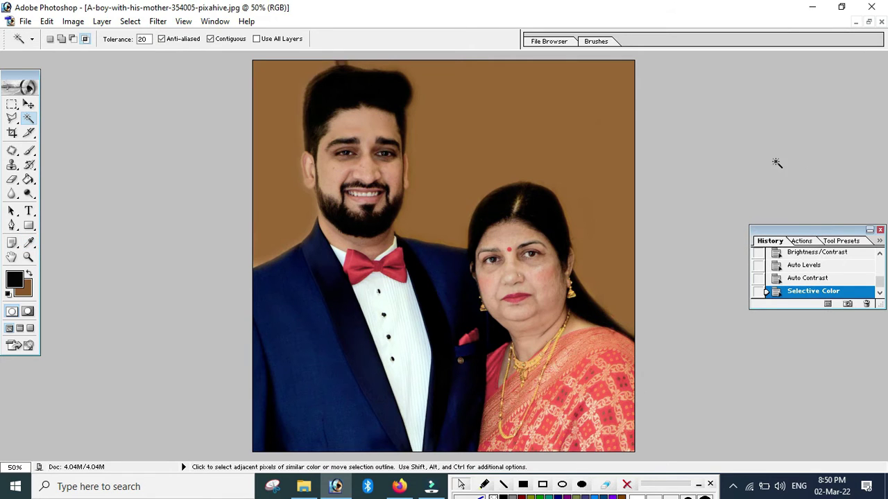
key(ctrl+plus)
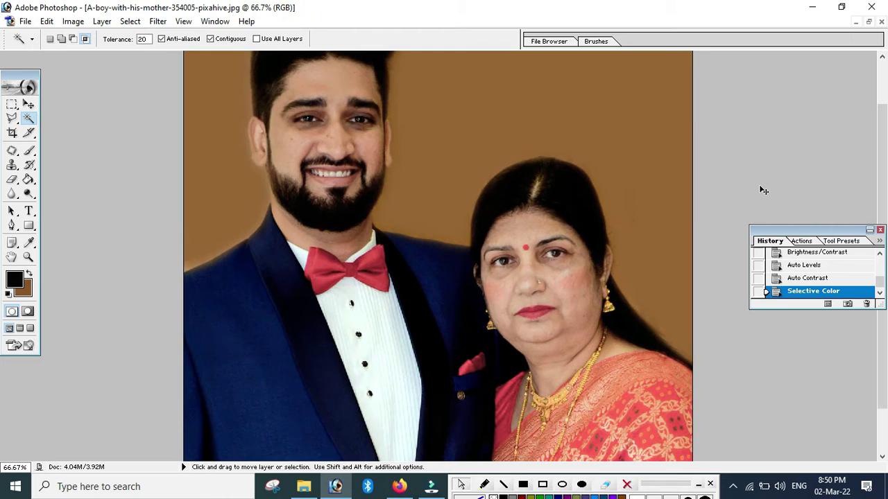
scroll(759, 185, up, 3)
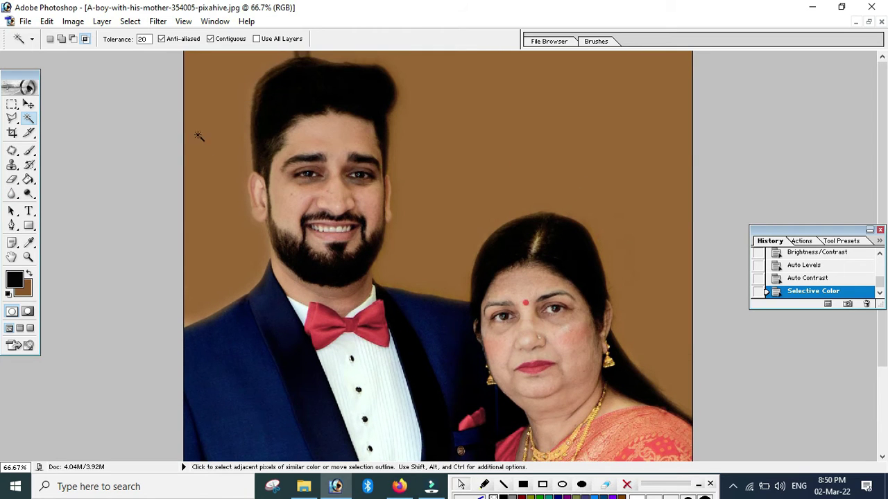
key(ctrl+minus)
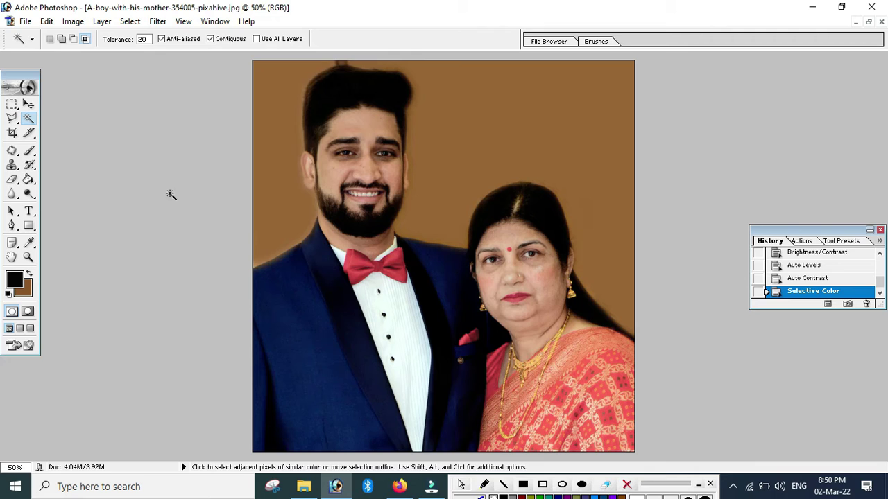
click(11, 104)
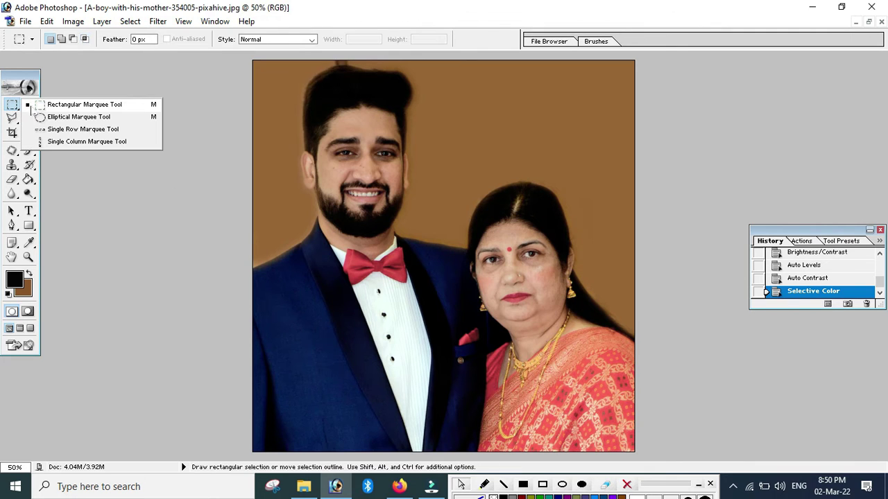
click(64, 105)
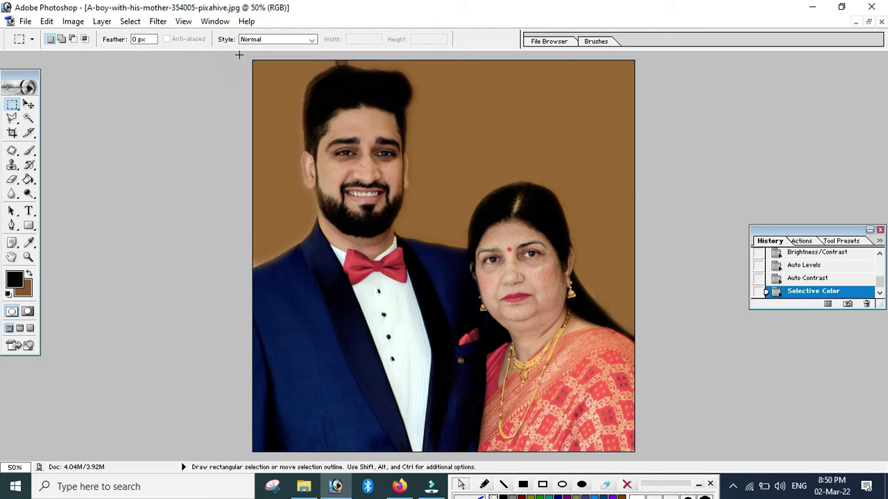
drag(573, 321, 635, 452)
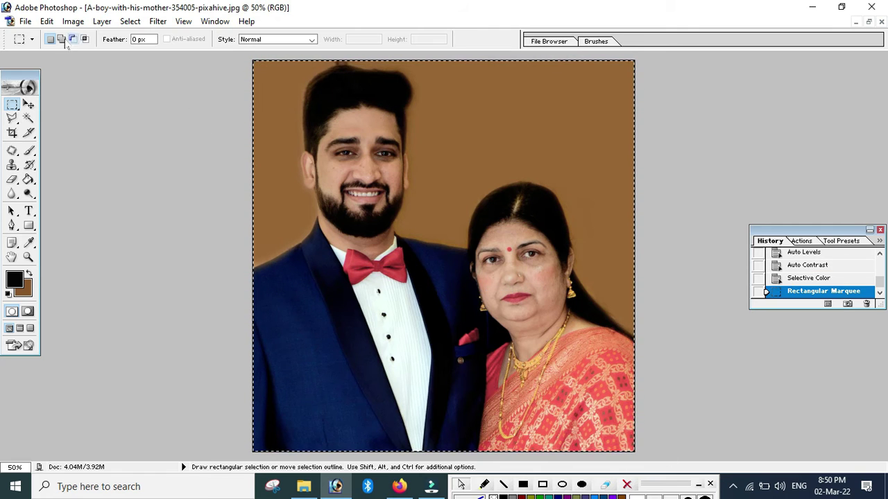
click(46, 20)
click(72, 241)
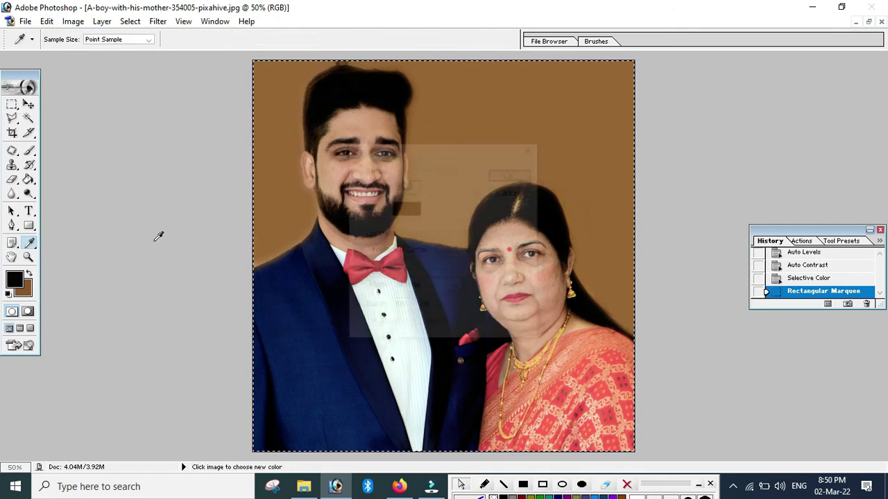
click(406, 207)
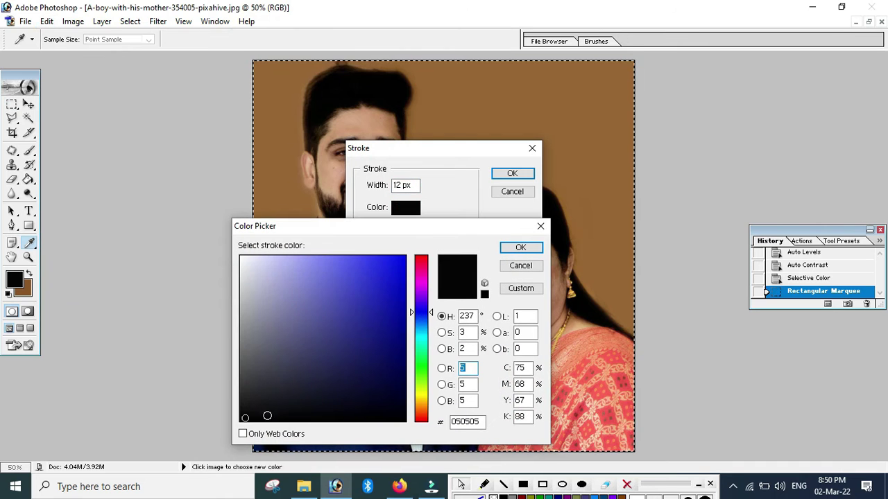
click(266, 417)
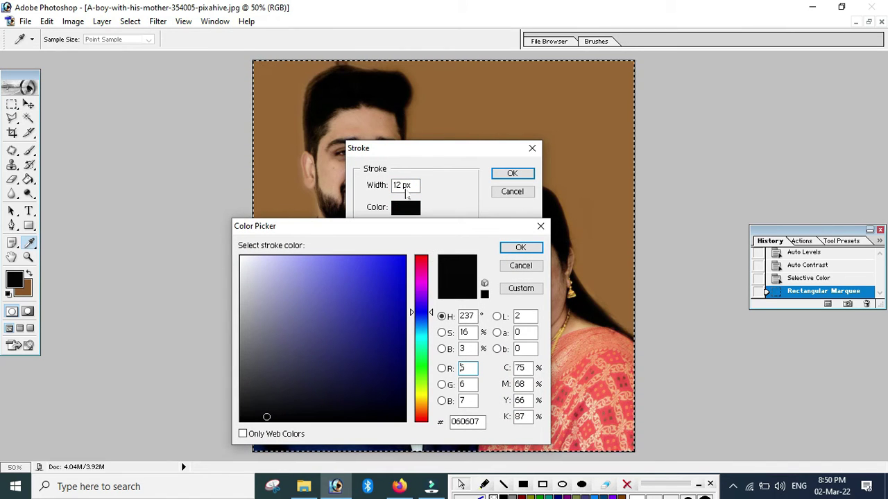
click(508, 244)
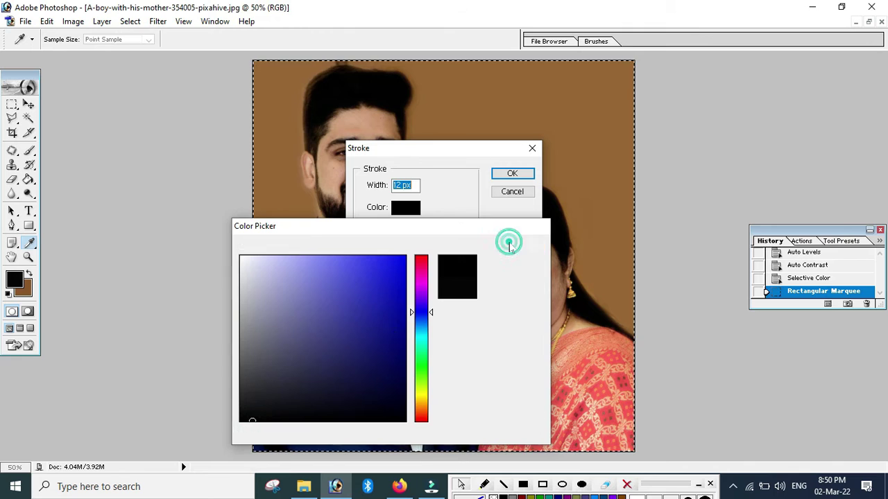
double_click(401, 184)
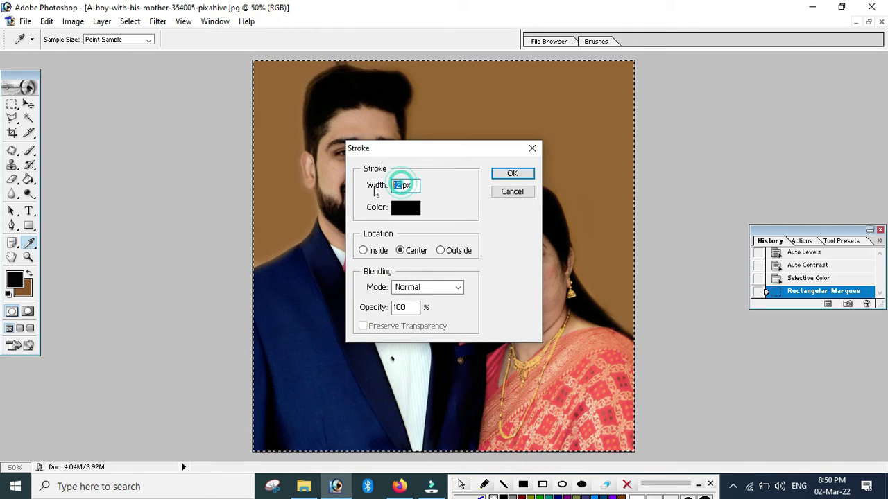
text(10)
double_click(400, 185)
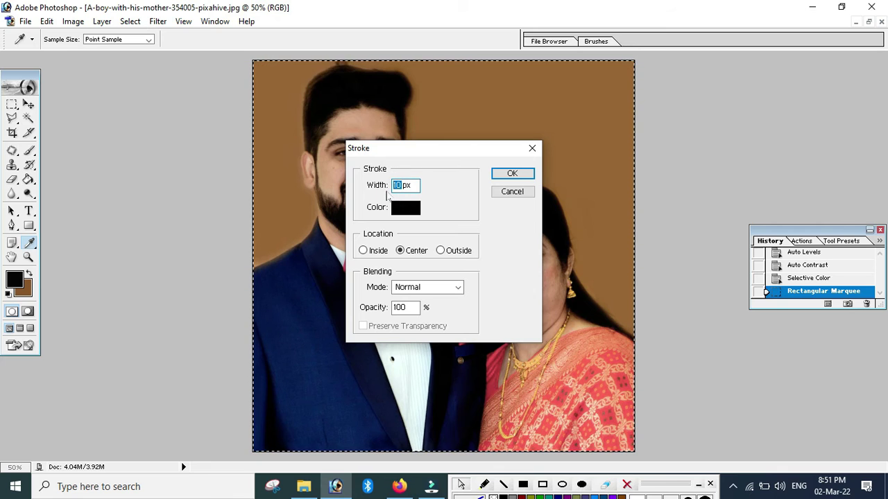
text(15)
click(512, 174)
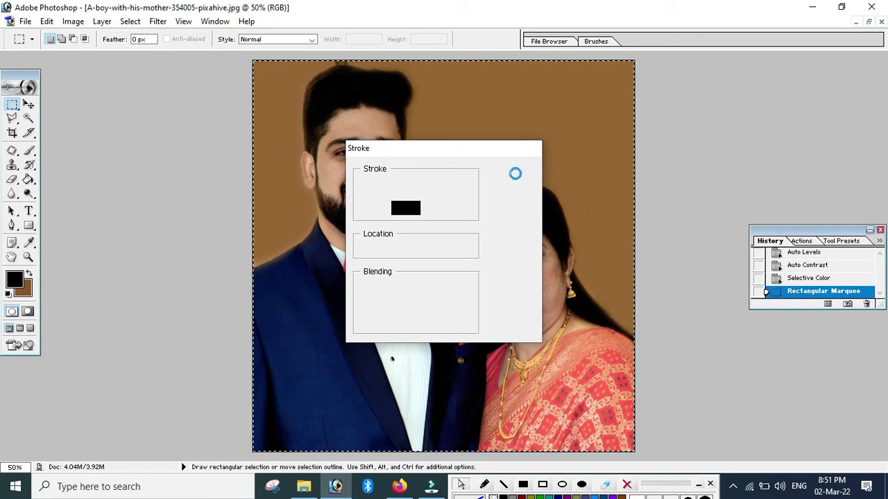
key(c)
key(ctrl+d)
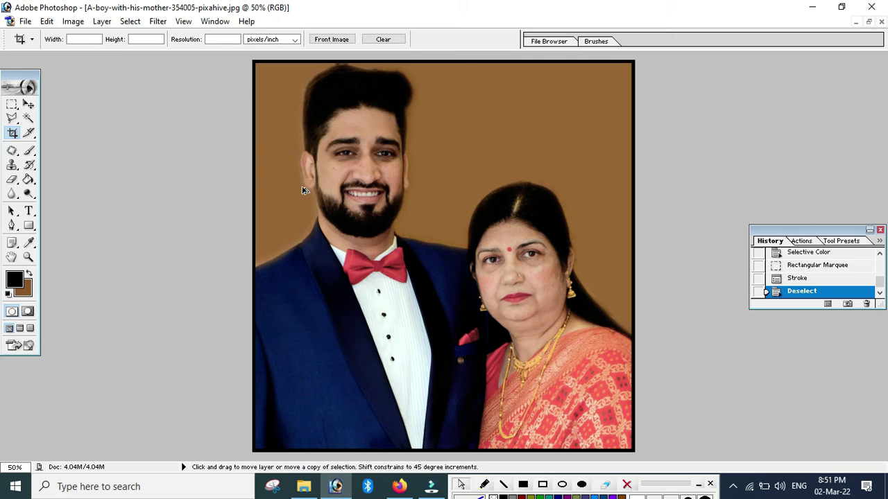
key(ctrl+alt+z)
key(ctrl+alt+z)
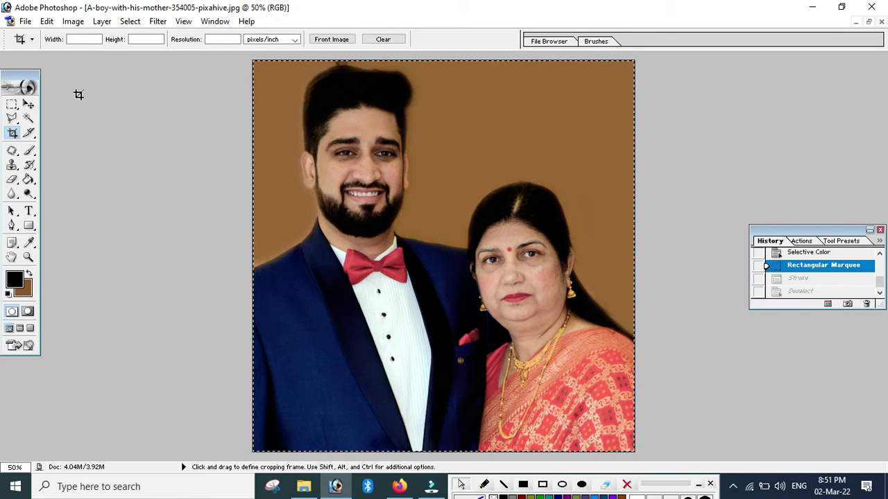
Step: Select all, stroke a 15 px near-black border around the portrait, and deselect
key(ctrl+d)
key(ctrl+a)
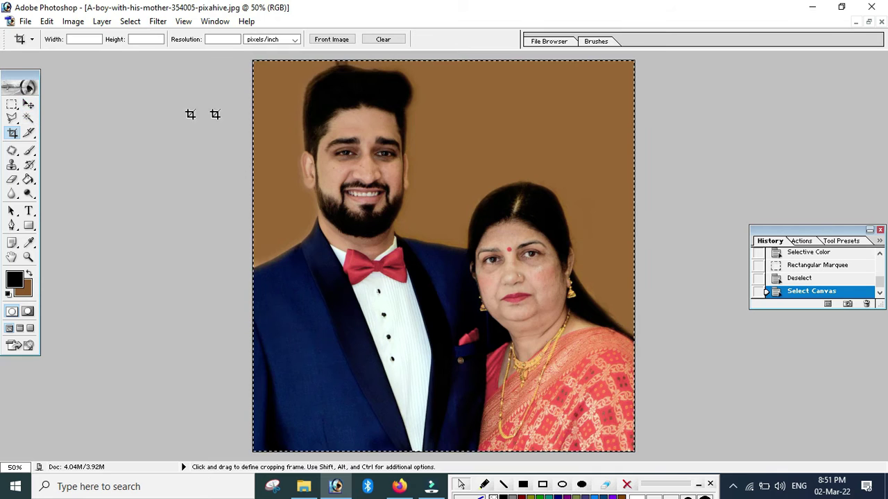
click(46, 21)
click(75, 240)
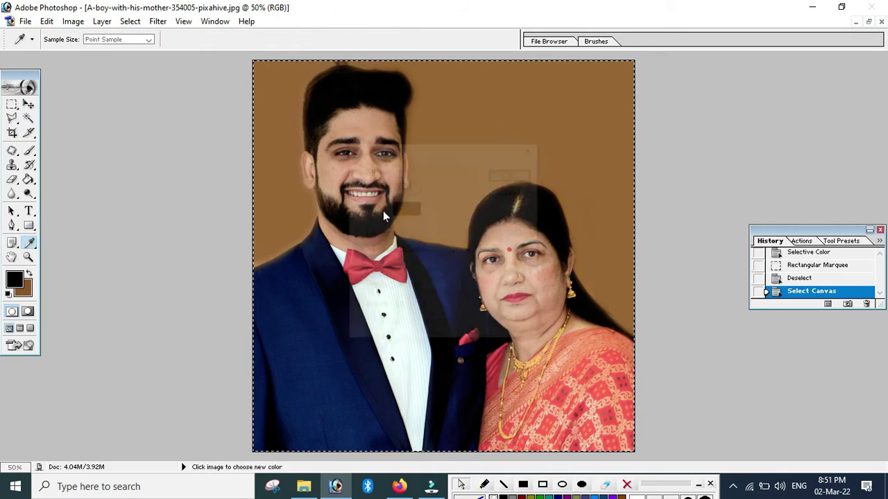
click(406, 207)
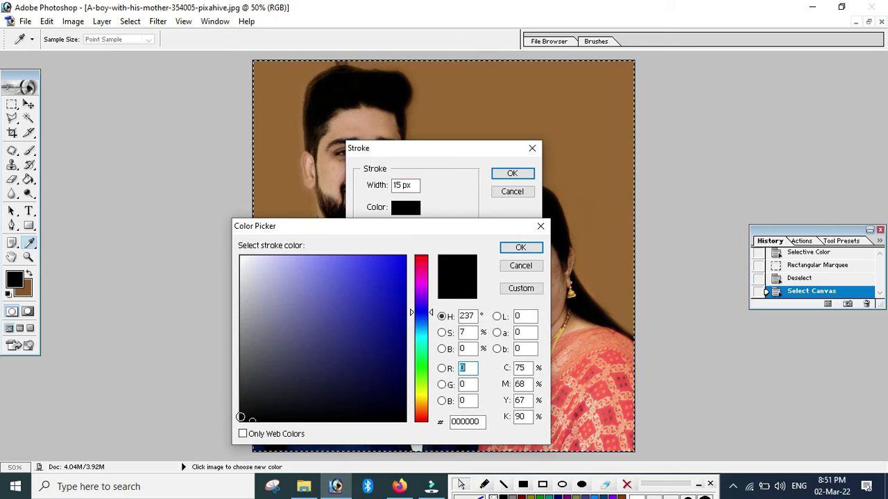
click(242, 417)
click(520, 248)
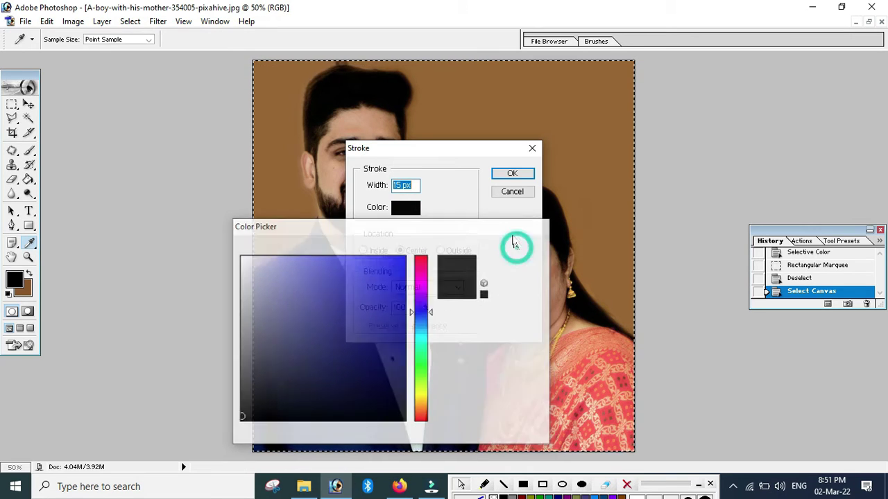
click(512, 174)
key(ctrl+d)
key(c)
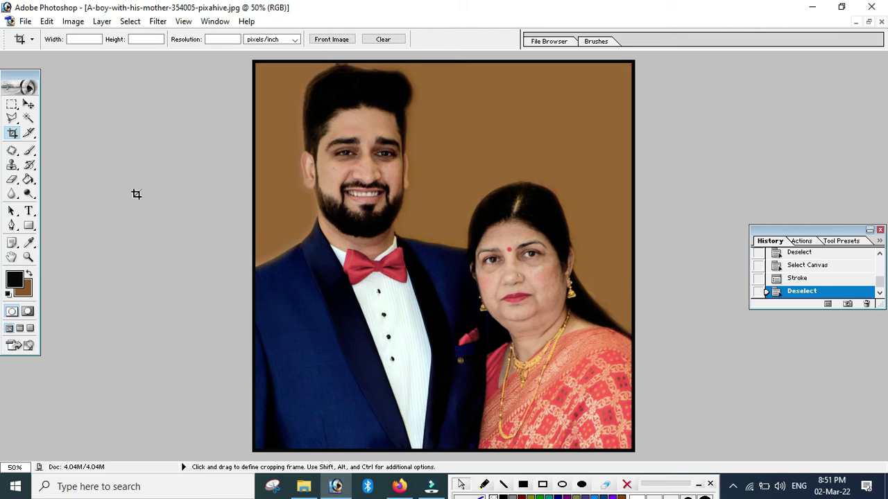
Step: Create a new A4 document (210 × 297 mm, 300 ppi) with a white background
key(ctrl)
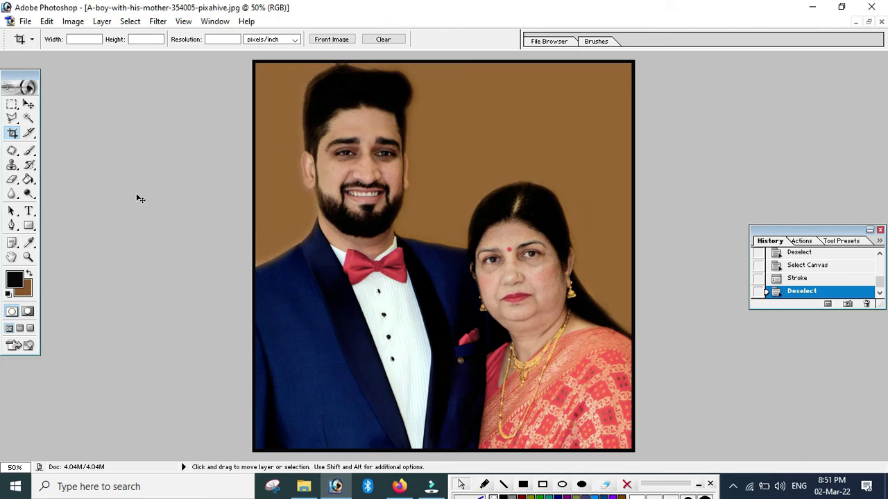
key(ctrl+n)
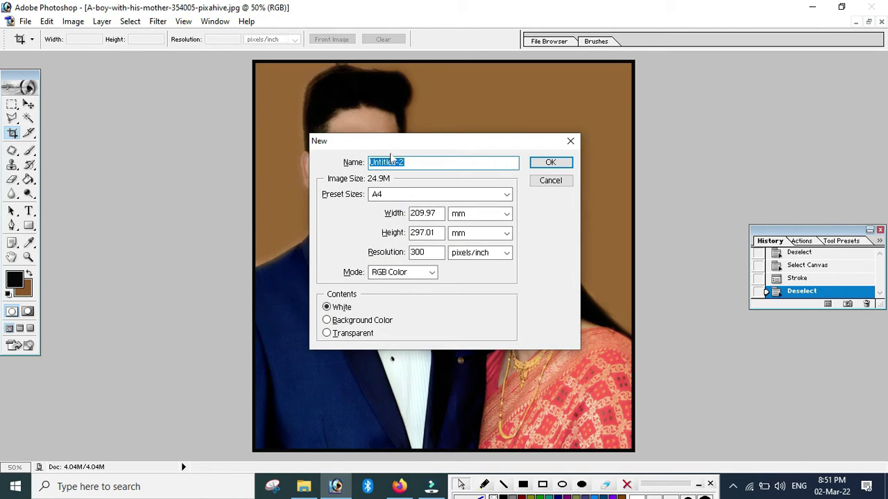
click(413, 196)
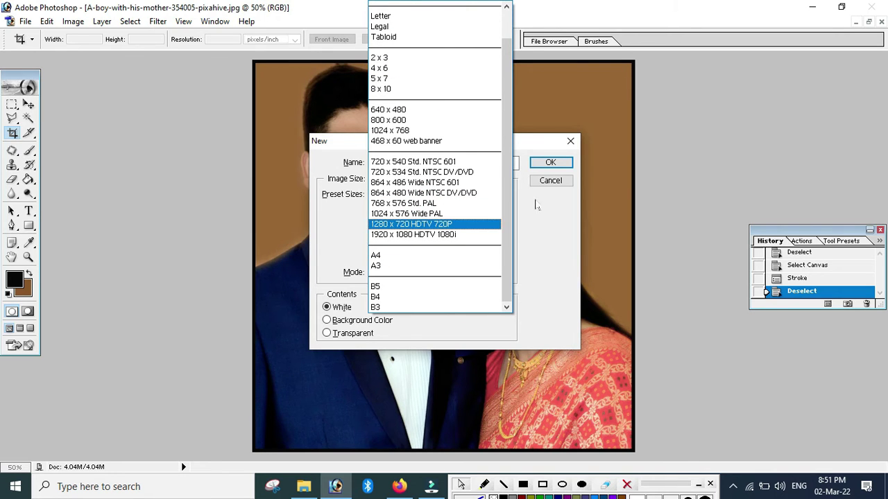
click(388, 255)
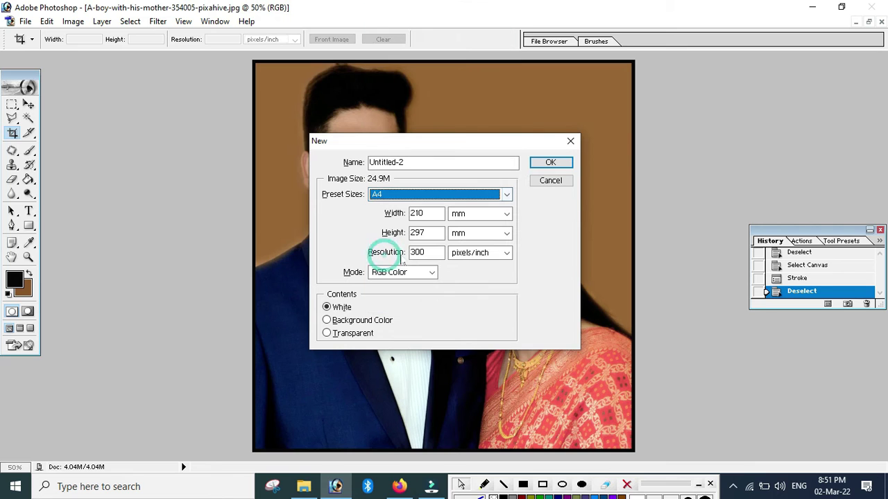
click(547, 164)
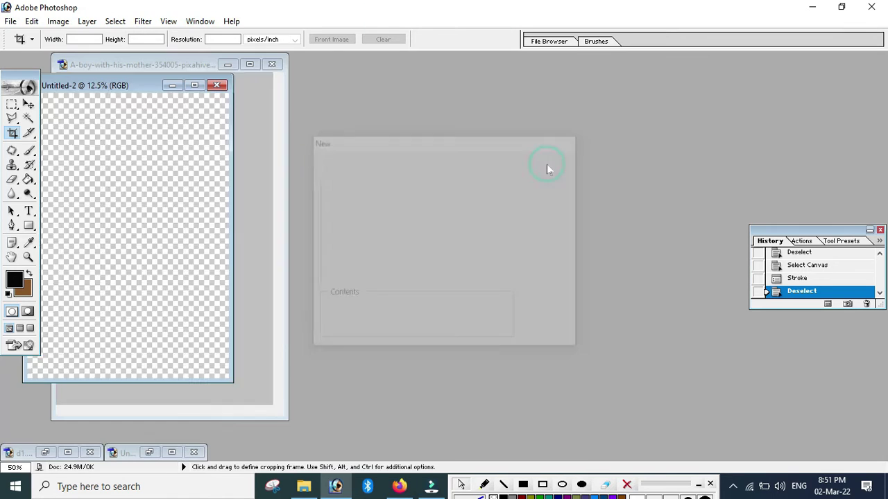
click(29, 104)
Step: Copy the bordered portrait onto the new A4 page and maximize that page's window
drag(92, 89, 509, 100)
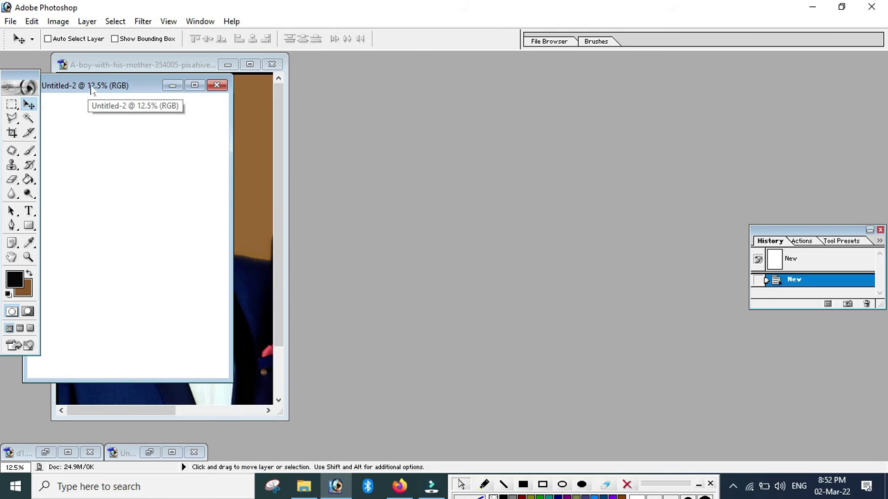
click(197, 144)
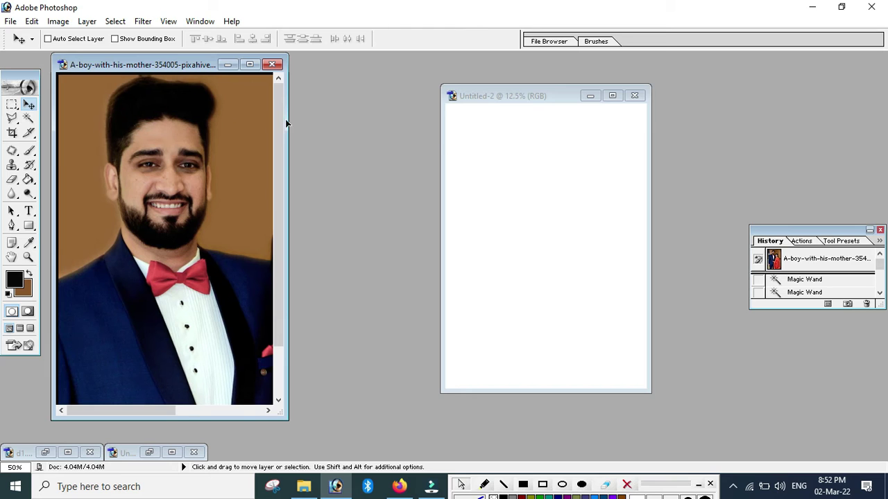
mouse_move(142, 116)
mouse_down()
mouse_move(486, 158)
mouse_move(484, 137)
mouse_up()
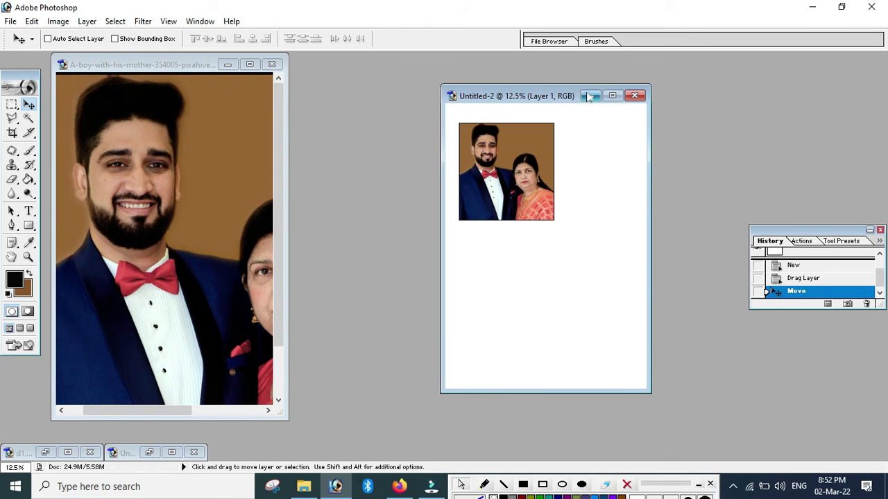
click(613, 96)
Step: Zoom in and line the portrait layer up with the page's top-left corner
key(ctrl+plus)
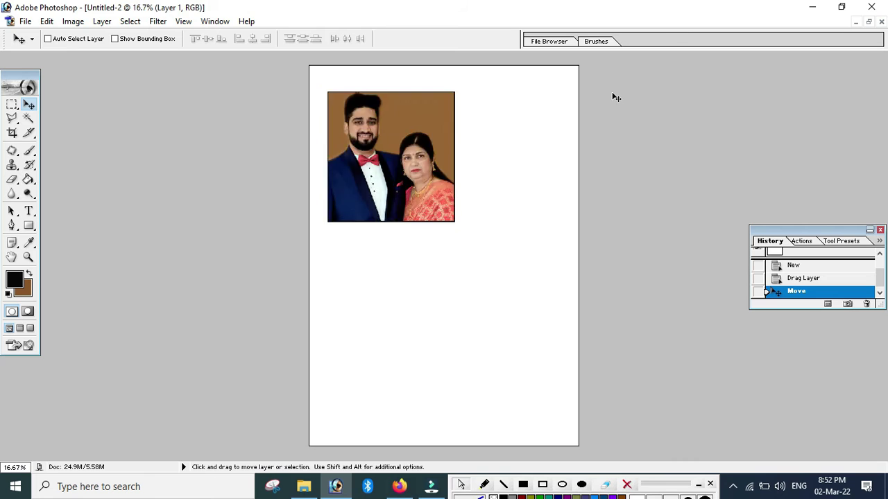
key(ctrl+plus)
key(ctrl+plus)
drag(884, 170, 883, 78)
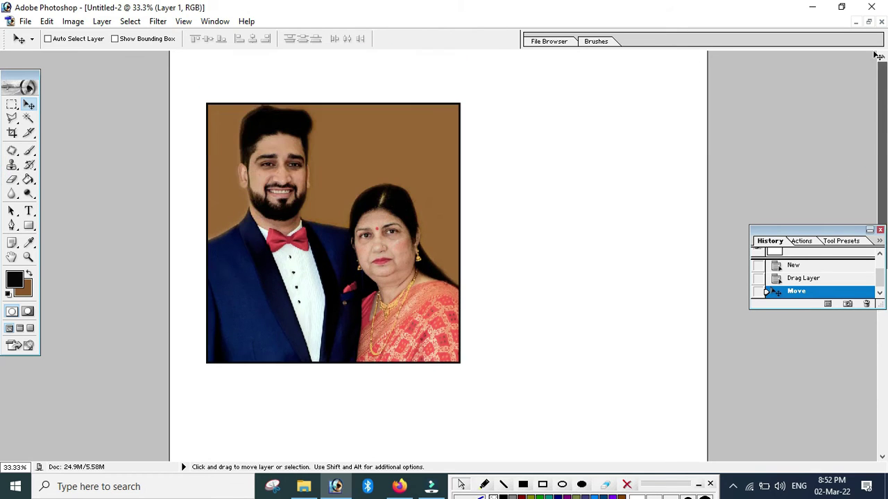
drag(392, 235, 338, 163)
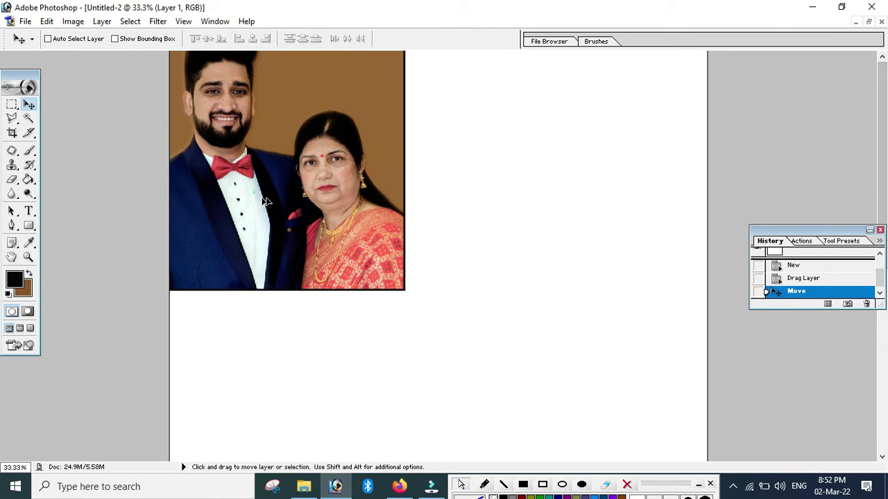
drag(255, 191, 282, 212)
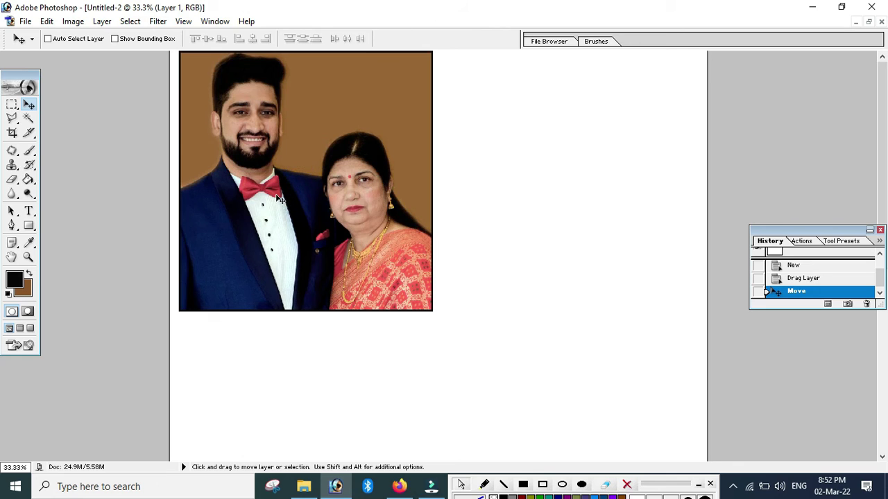
key(ctrl+t)
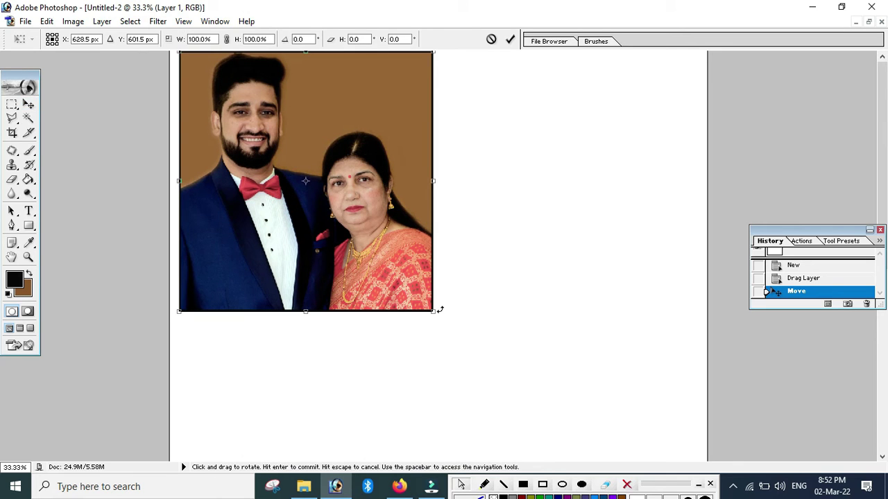
Step: Scale the portrait proportionally to about 44.8%, nudge it down, and commit the transform
mouse_move(434, 311)
mouse_down()
mouse_move(308, 170)
mouse_move(299, 149)
mouse_move(303, 162)
mouse_up()
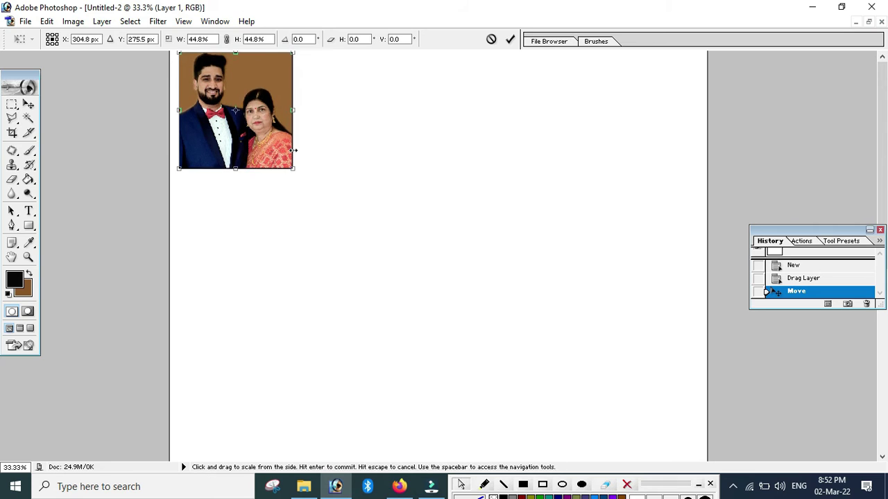
key(Down)
key(Down)
key(Down)
key(Return)
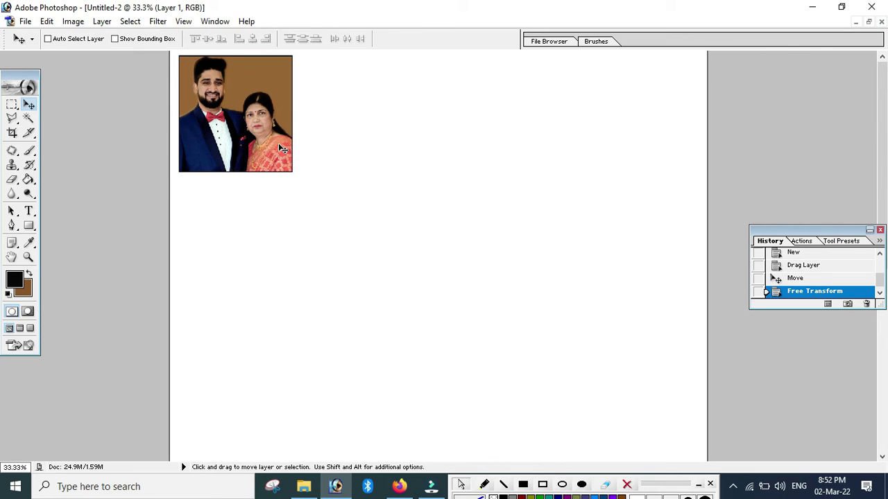
Step: Duplicate the portrait to its right, align it evenly, and merge the two into one layer
drag(244, 141, 365, 144)
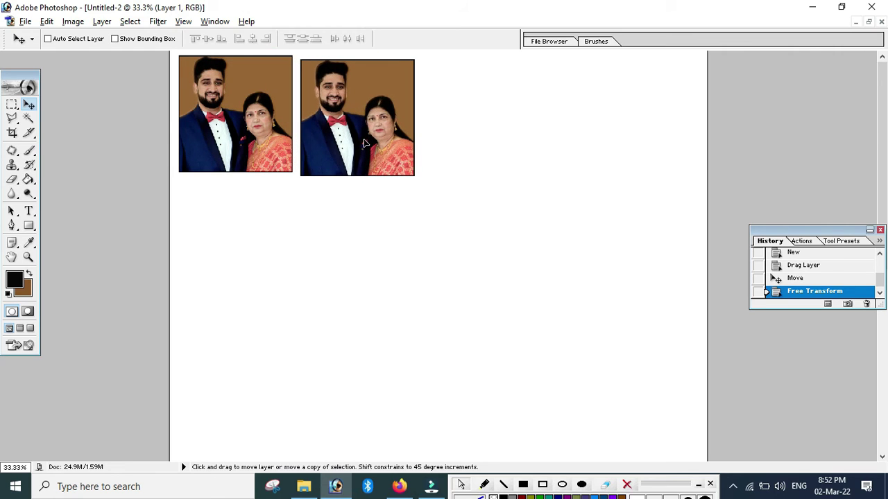
key(Up)
key(Up)
key(Up)
key(Up)
key(Up)
key(Up)
key(Up)
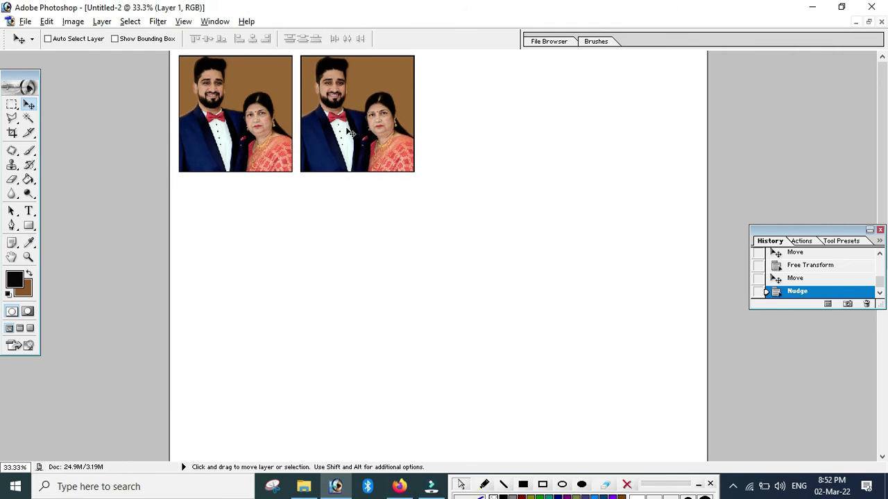
key(Right)
key(Right)
key(Right)
key(Right)
key(Right)
key(Right)
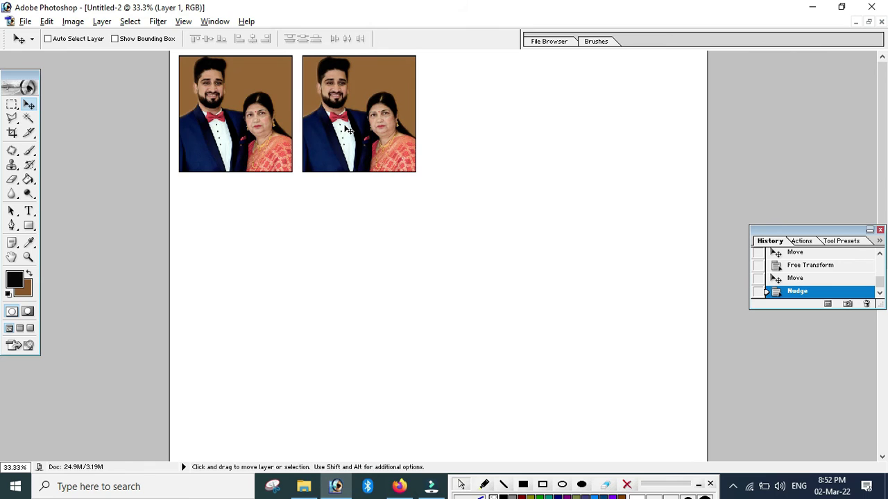
key(Right)
key(Right)
key(Right)
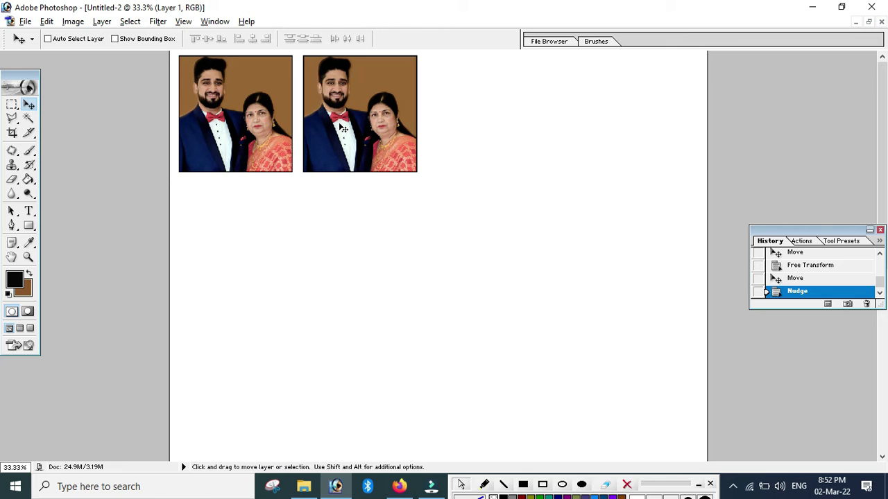
key(ctrl+e)
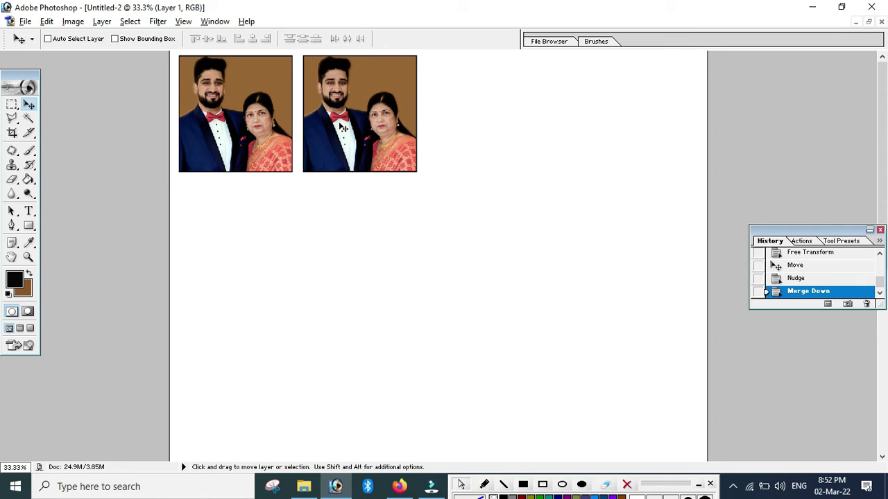
Step: Duplicate the pair as portraits three and four, space them evenly, and merge the row
drag(342, 127, 589, 127)
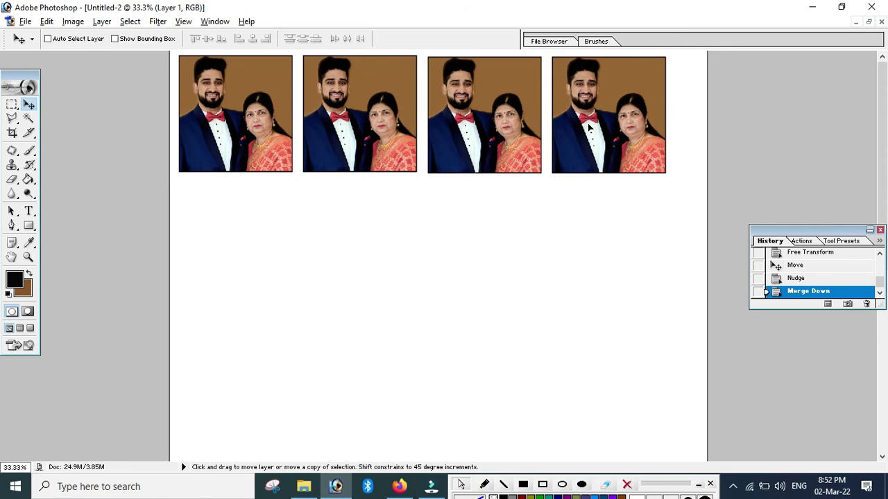
key(Right)
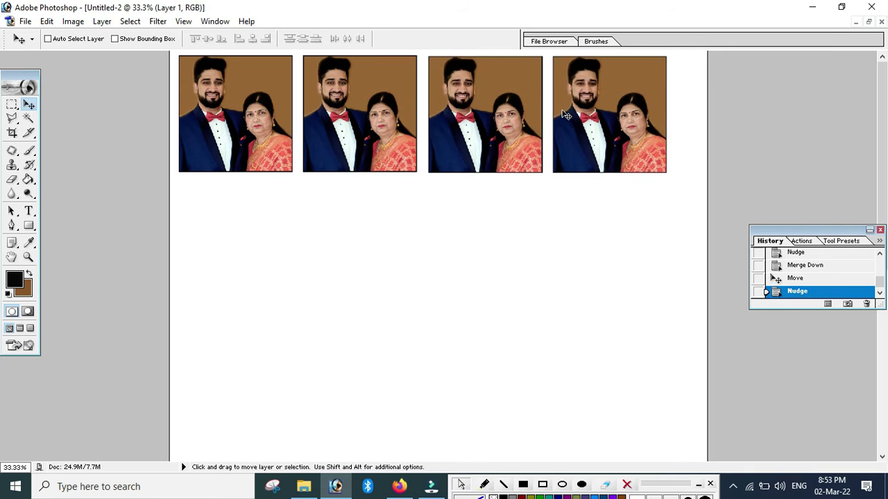
key(Right)
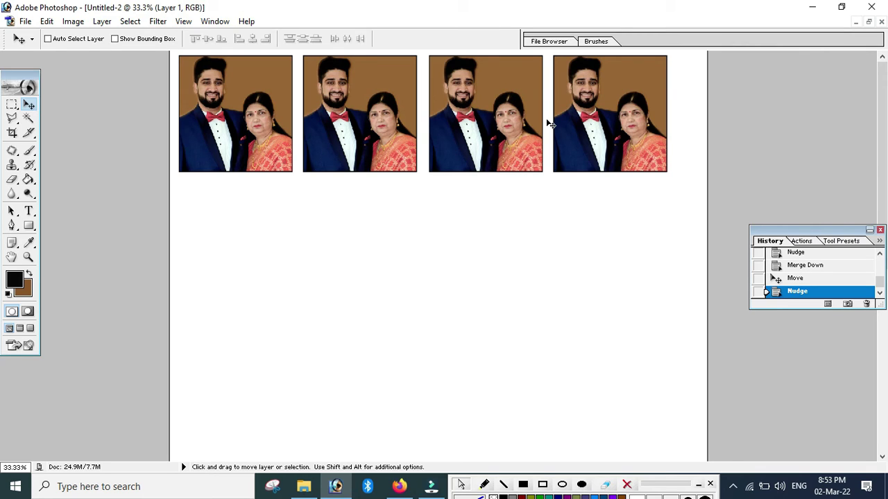
key(ctrl+shift+e)
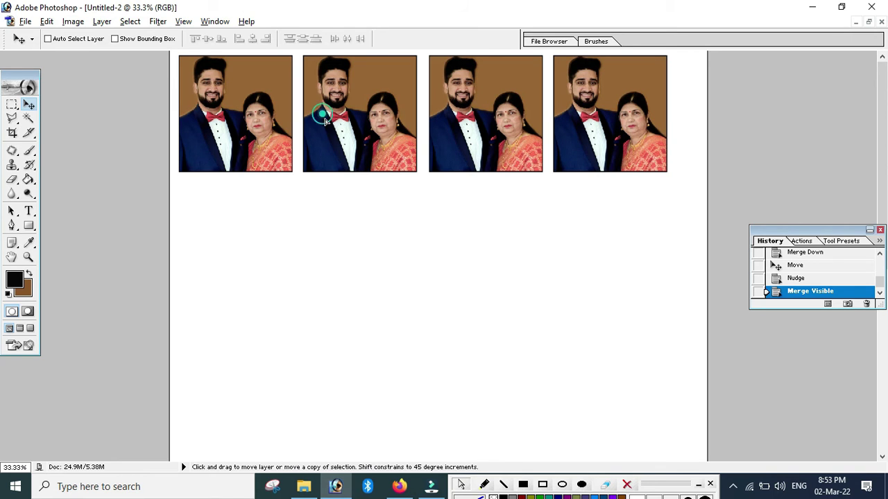
Step: Copy the row of four downward to build the upper rows and merge them into one layer
drag(324, 117, 314, 362)
drag(883, 139, 882, 295)
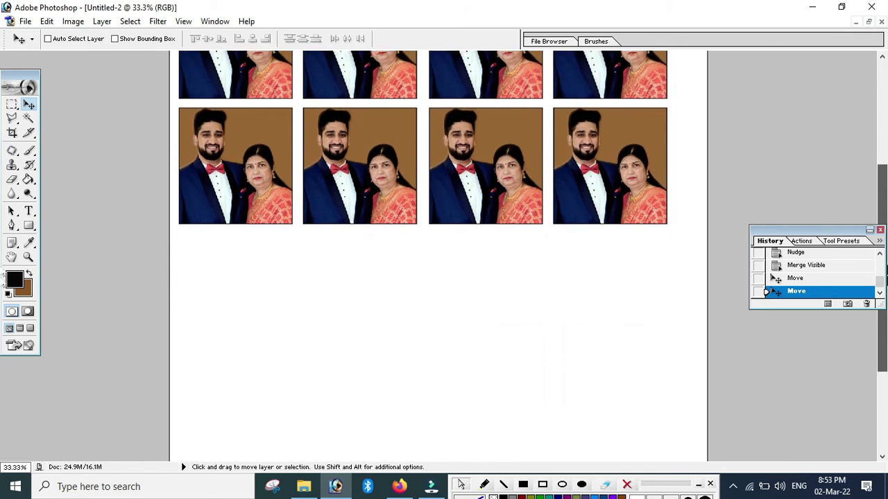
key(ctrl+minus)
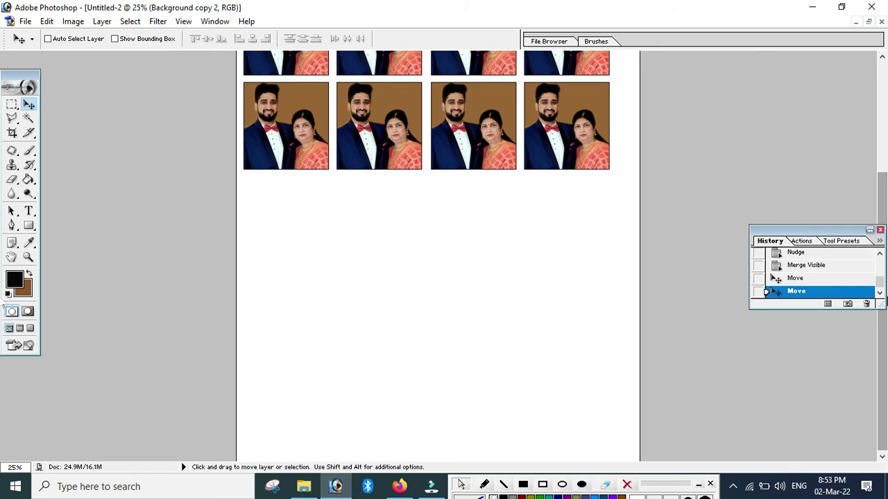
key(ctrl+minus)
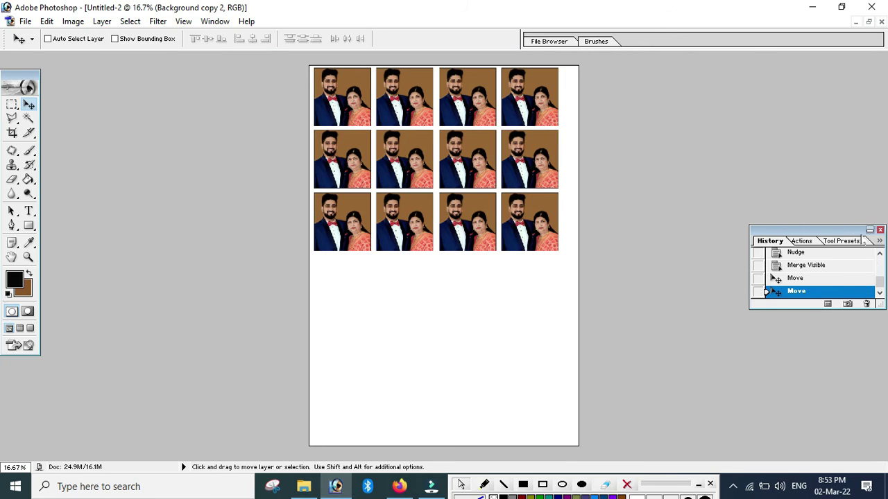
key(ctrl+shift+e)
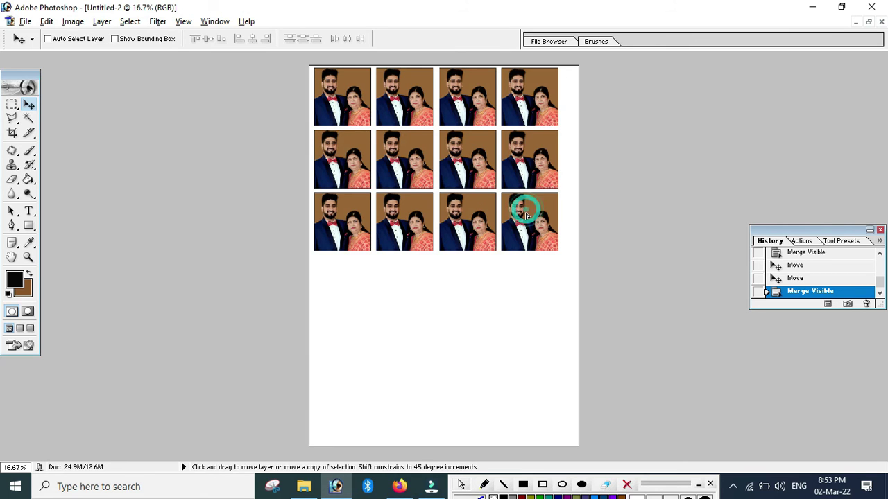
Step: Copy the merged rows below as rows four to six, spaced evenly down the page
drag(527, 204, 526, 374)
drag(527, 393, 530, 404)
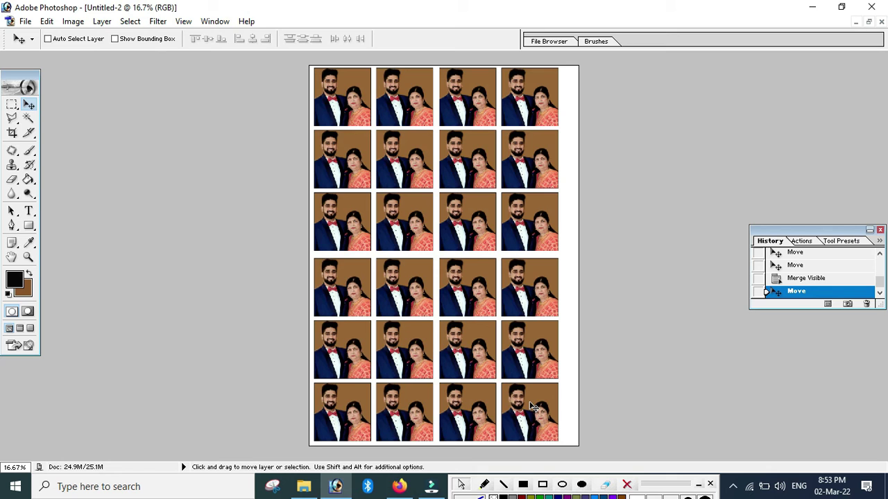
key(ctrl+plus)
key(ctrl+plus)
key(ctrl+plus)
key(ctrl+plus)
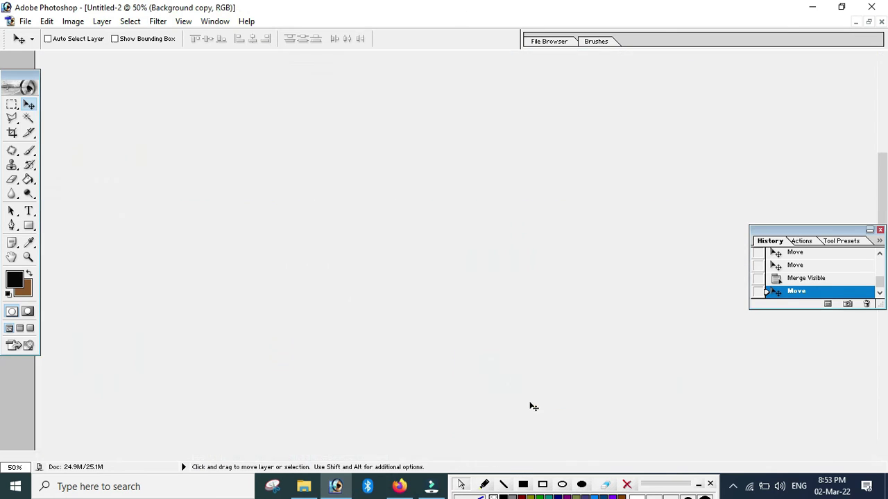
Step: Inspect the 24-portrait grid at several zoom levels, from single-portrait detail to the full page
key(ctrl+minus)
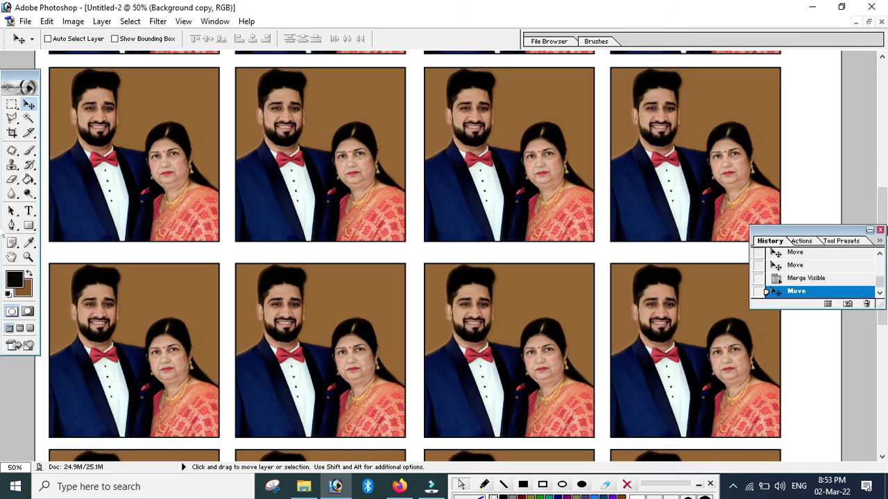
drag(882, 215, 884, 80)
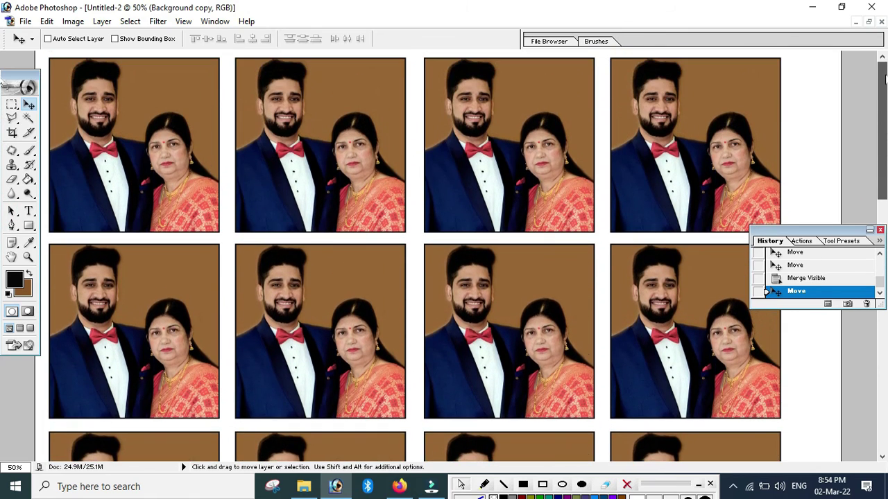
key(ctrl+plus)
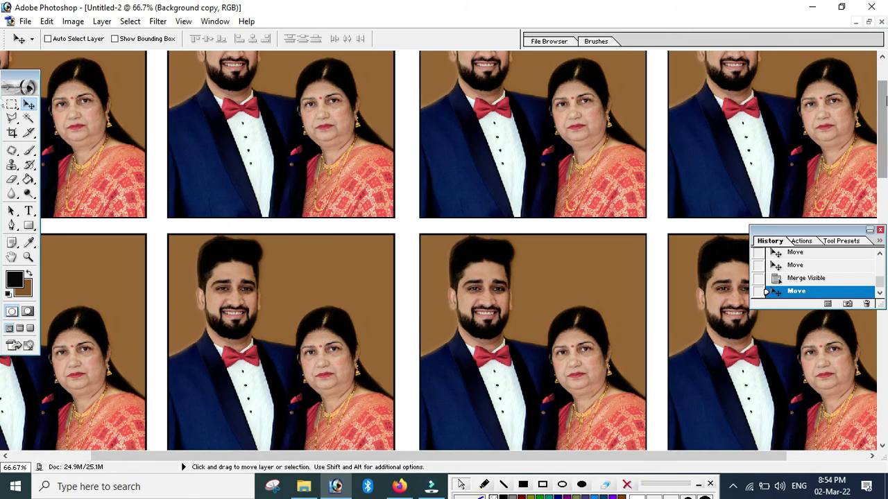
scroll(885, 98, up, 2)
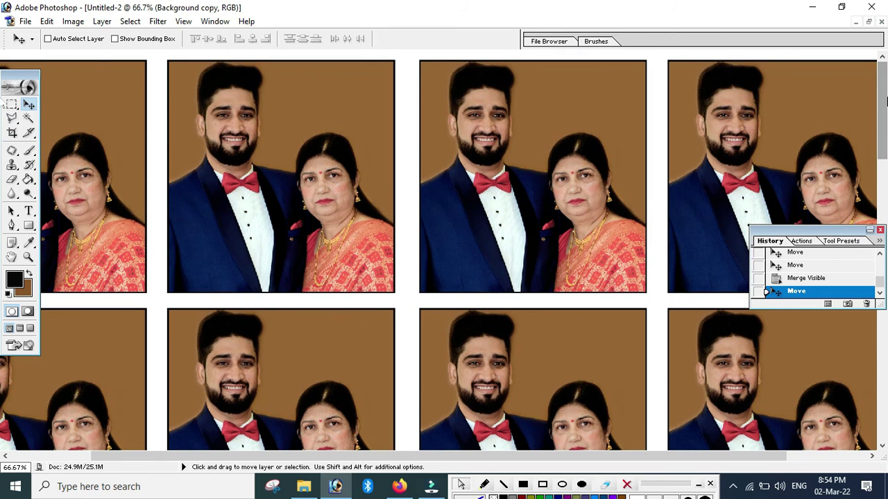
drag(642, 456, 563, 456)
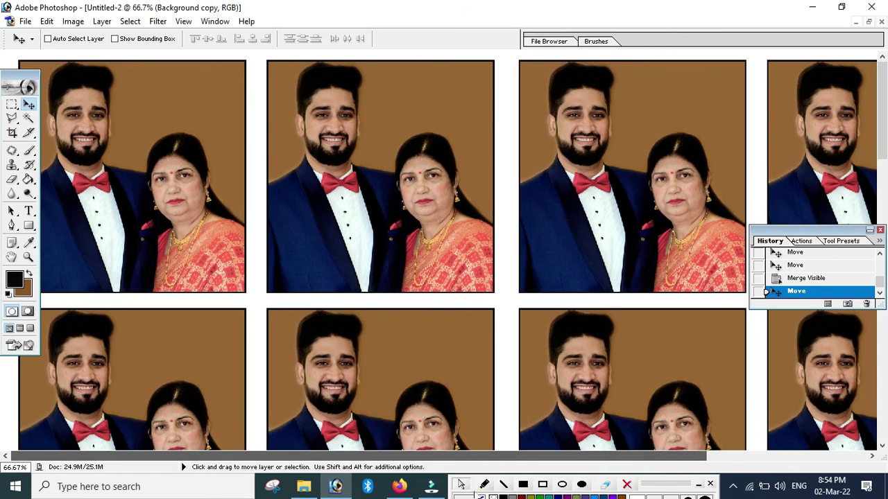
key(ctrl+plus)
key(ctrl+plus)
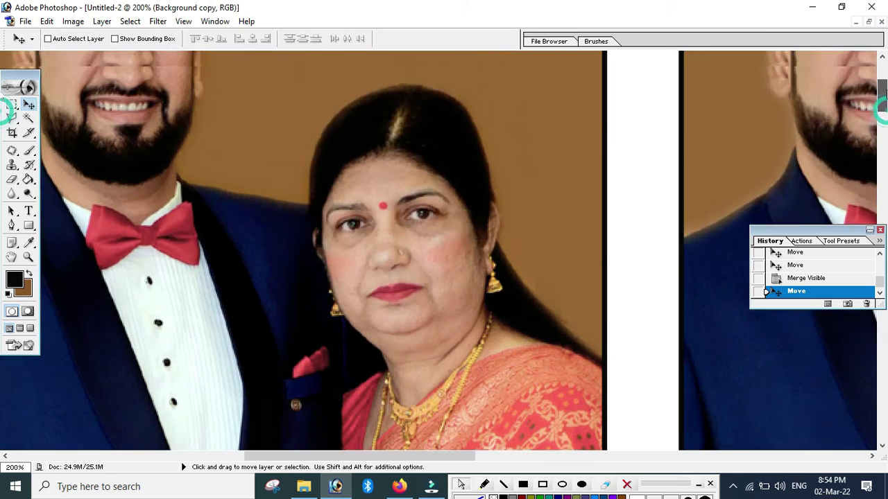
drag(883, 115, 885, 85)
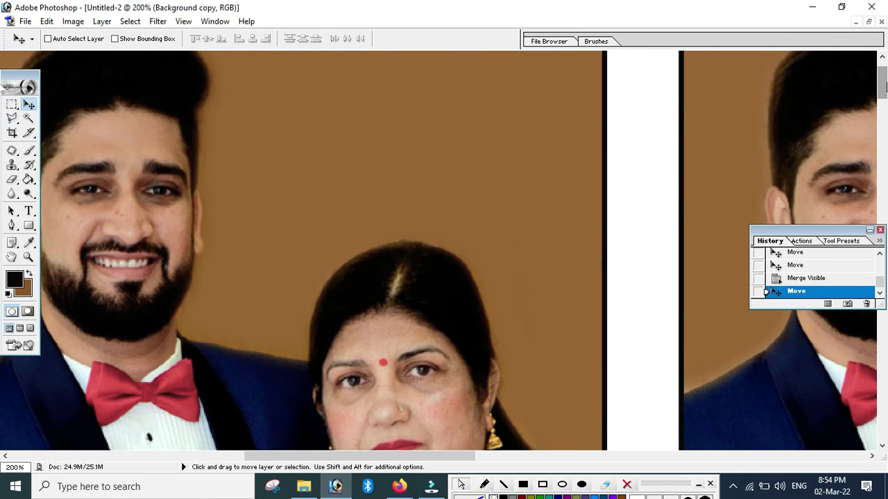
key(ctrl+minus)
key(ctrl+minus)
key(ctrl+minus)
key(ctrl+minus)
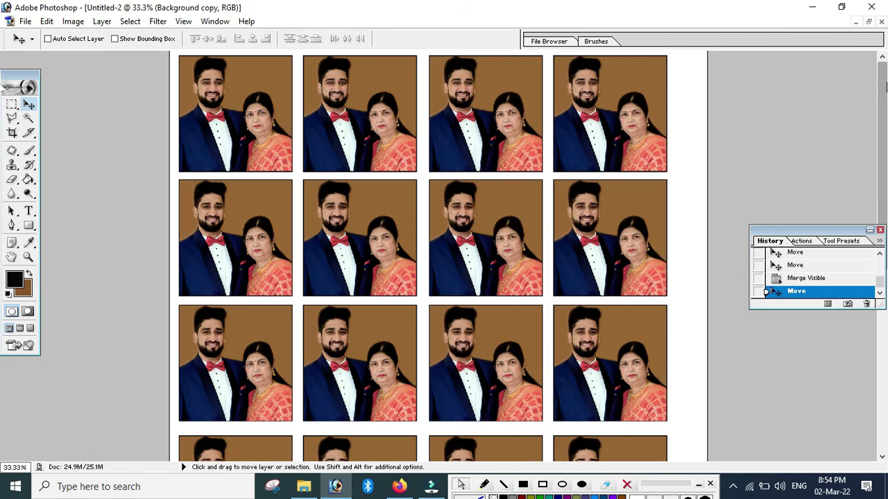
key(ctrl+plus)
key(ctrl+plus)
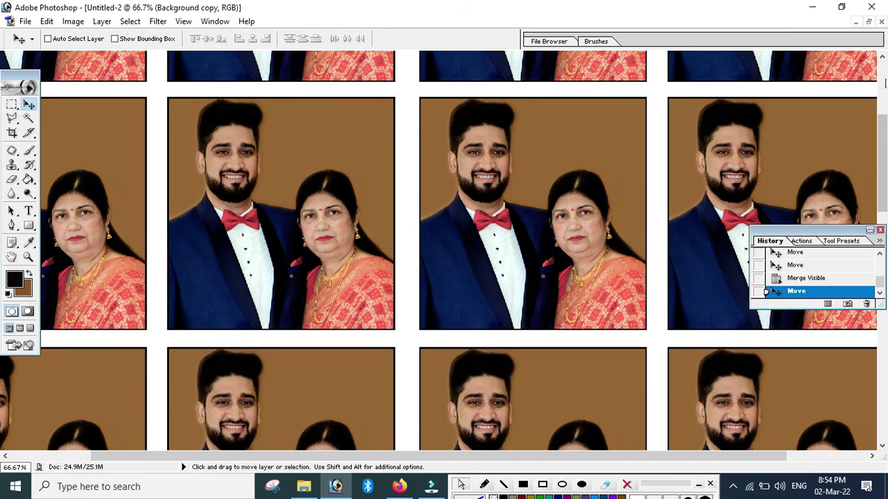
click(26, 22)
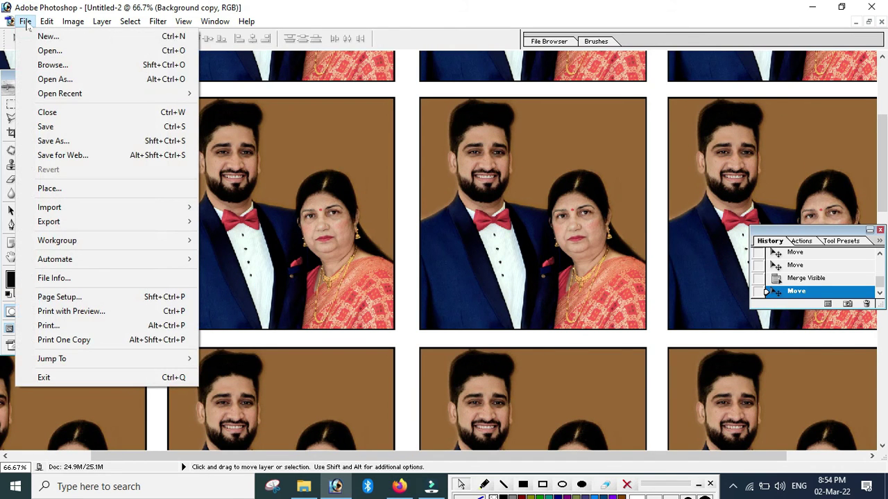
Step: Preview the A4 sheet at 100% scale in Print with Preview and proceed to printing
click(69, 311)
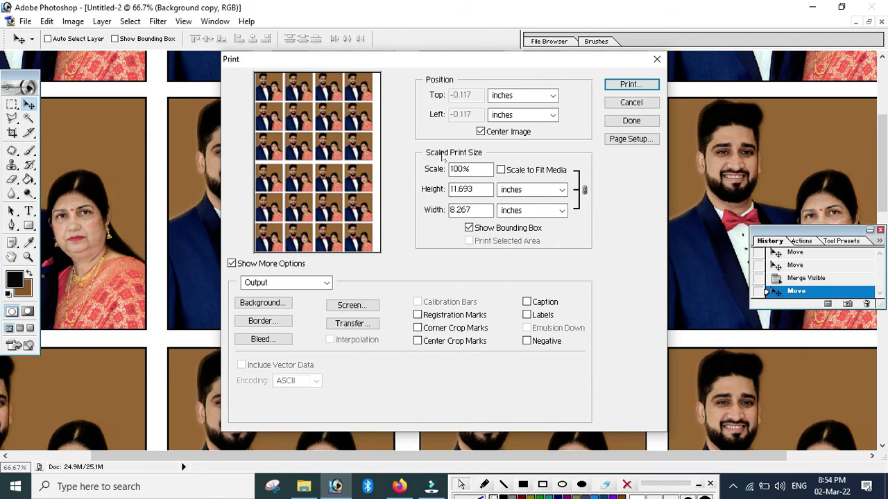
key(Return)
key(Return)
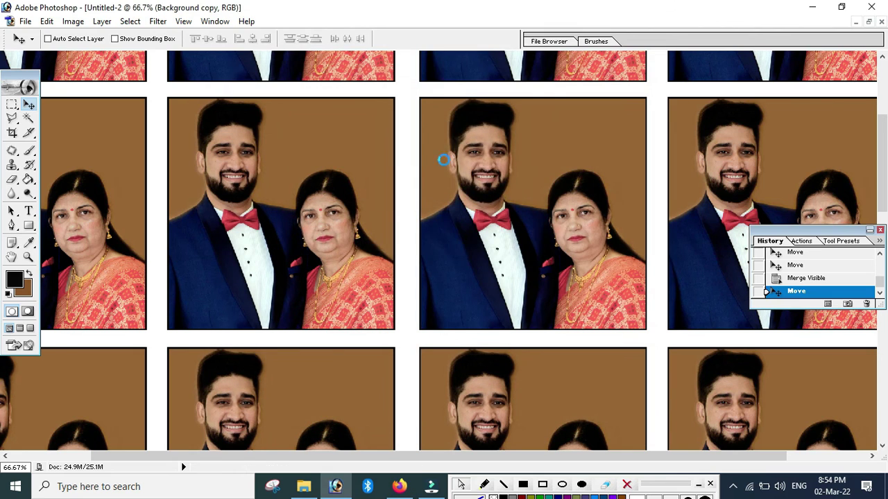
Step: Print on the EPSON L380 Series using Epson Matte paper at High quality
click(427, 91)
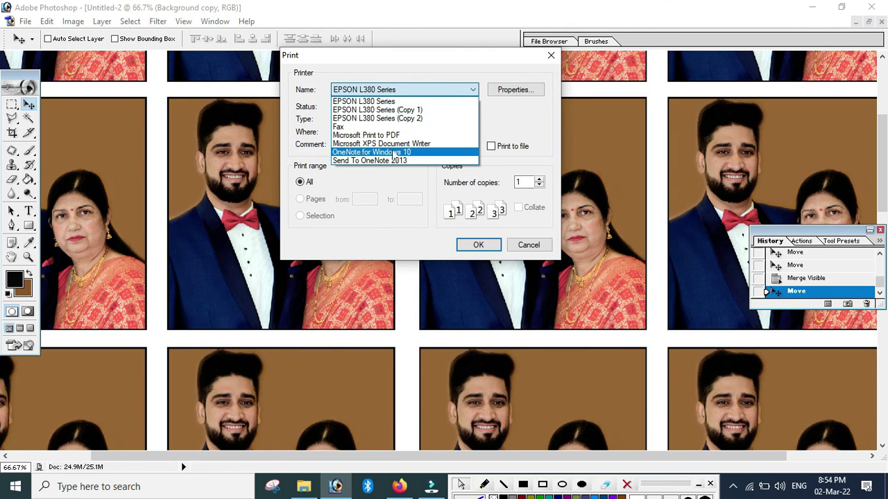
click(428, 90)
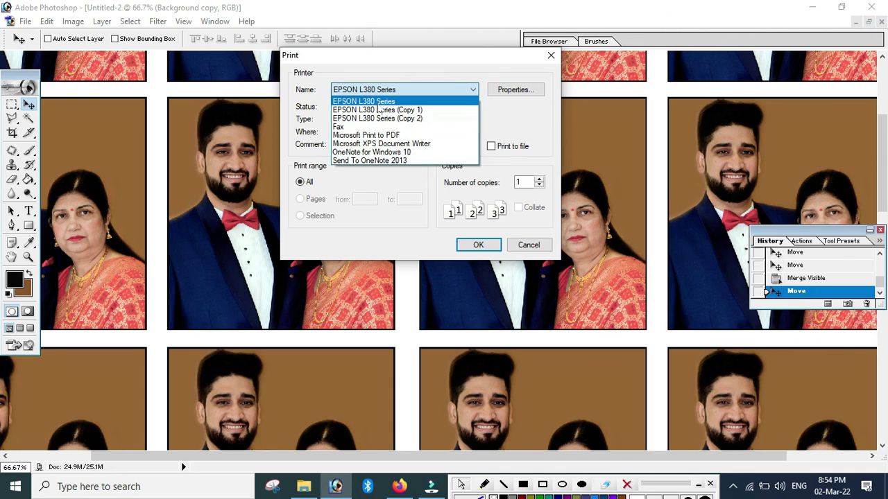
click(469, 100)
click(513, 89)
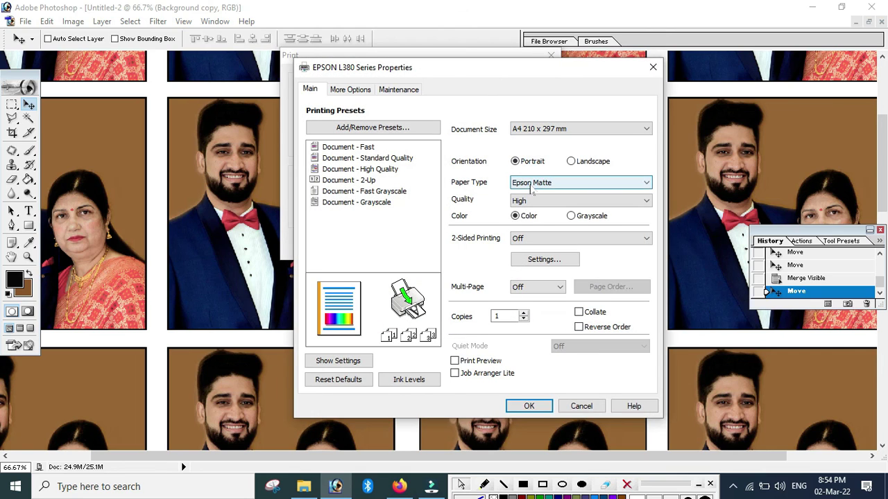
click(531, 183)
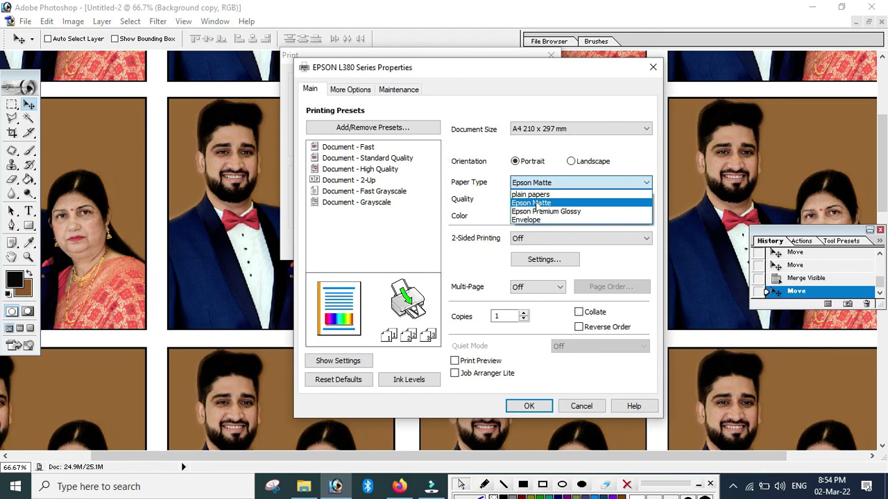
click(539, 204)
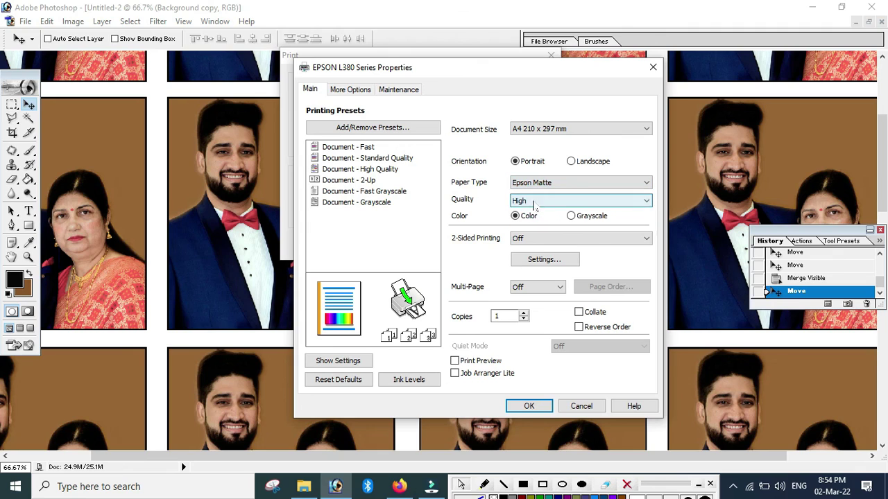
click(523, 202)
click(522, 223)
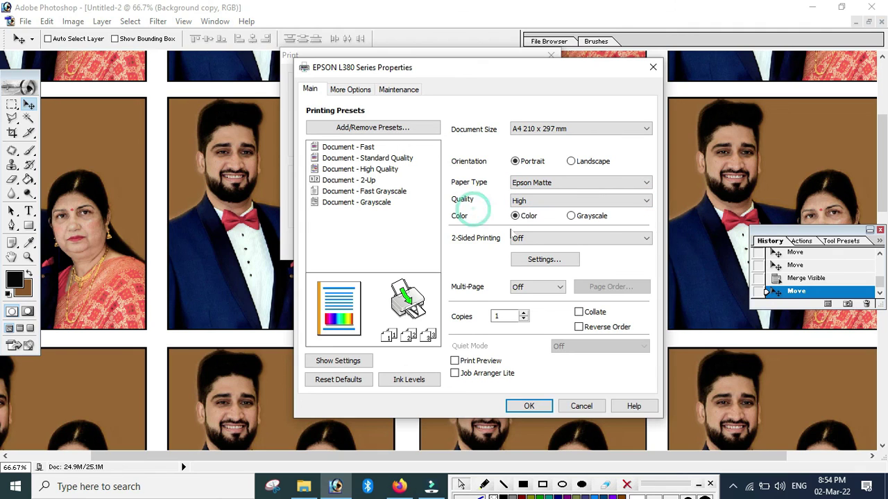
click(529, 406)
click(478, 245)
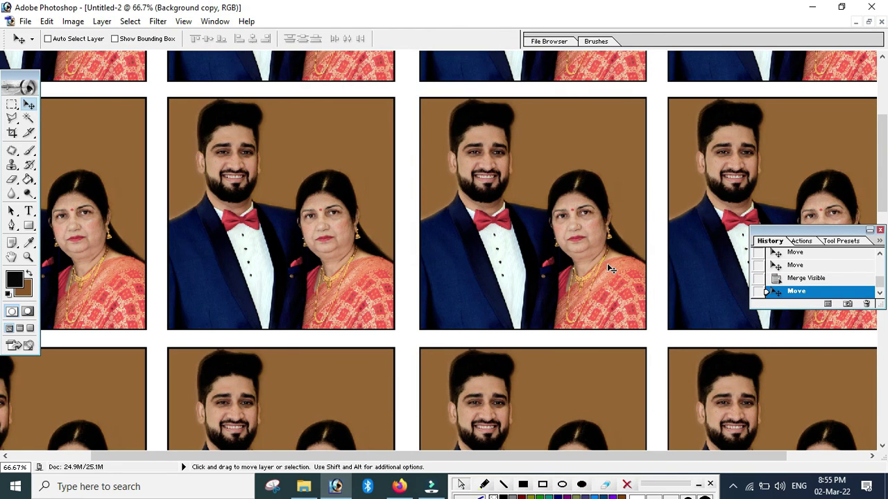
key(ctrl+minus)
key(ctrl+minus)
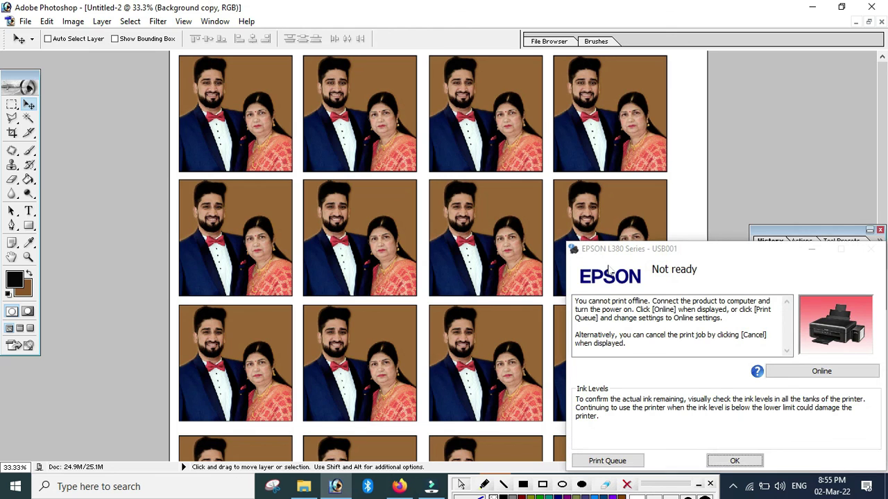
click(736, 461)
key(ctrl+plus)
key(ctrl+plus)
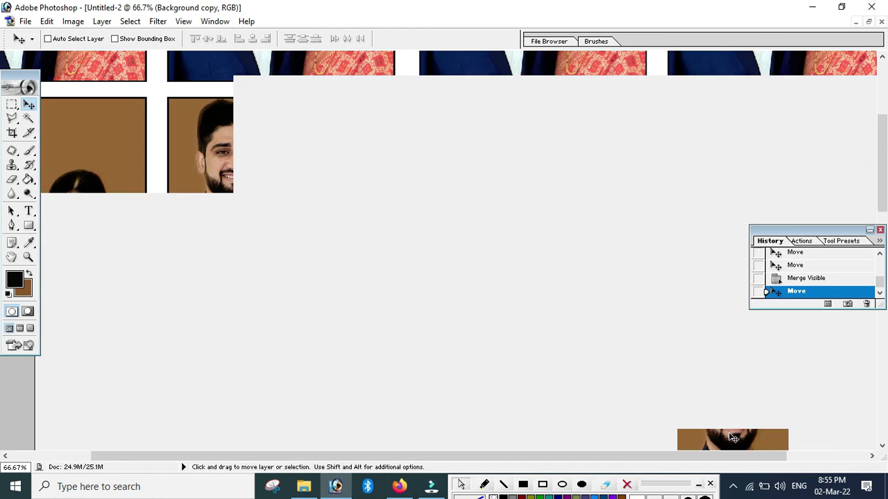
drag(883, 187, 887, 115)
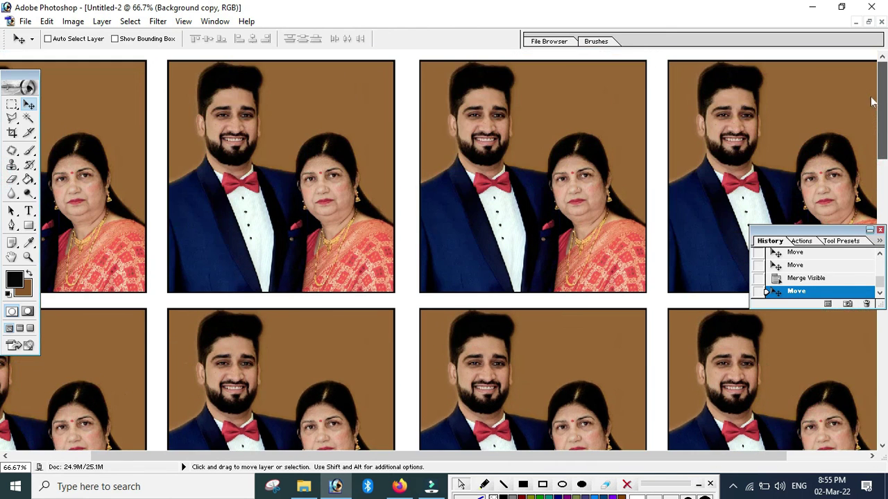
key(ctrl+minus)
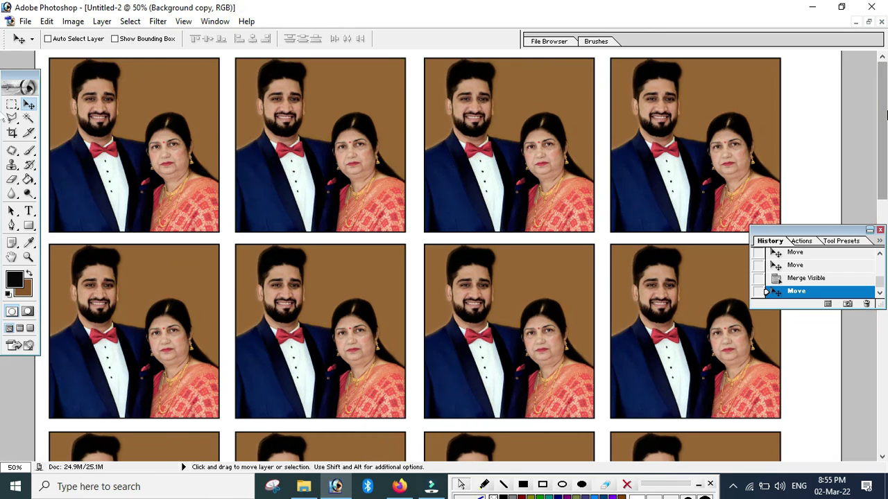
key(ctrl+minus)
key(ctrl+plus)
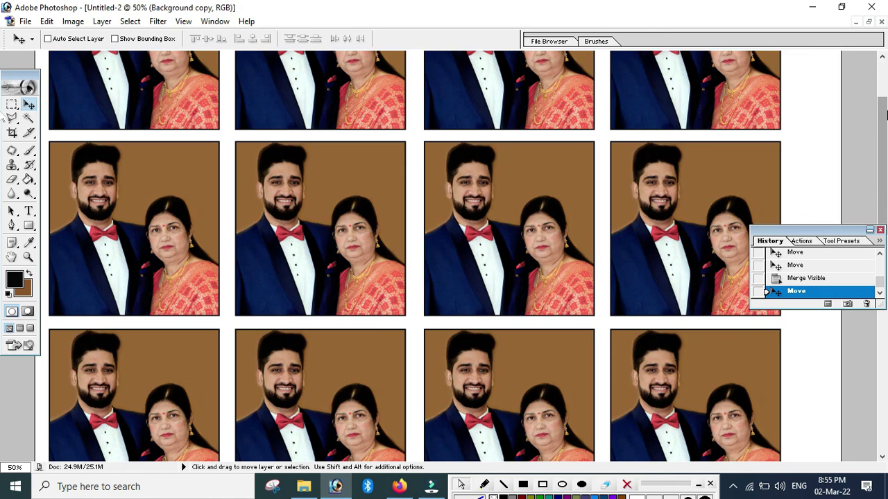
scroll(886, 154, down, 3)
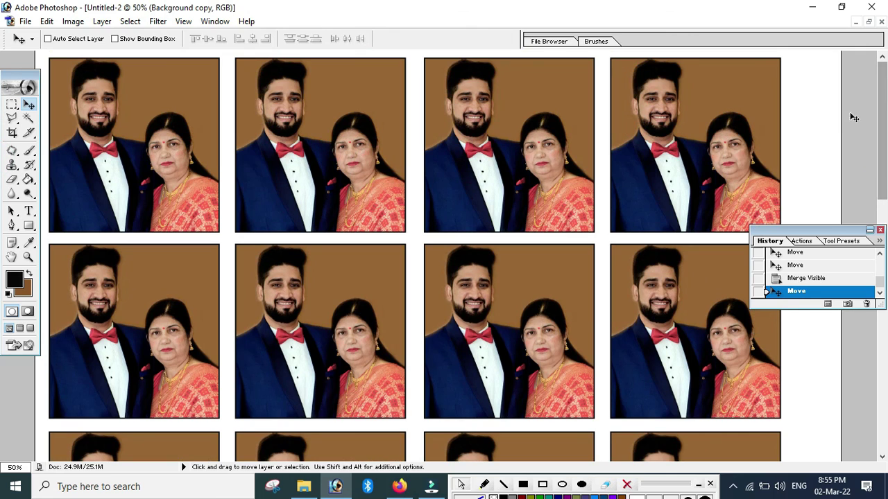